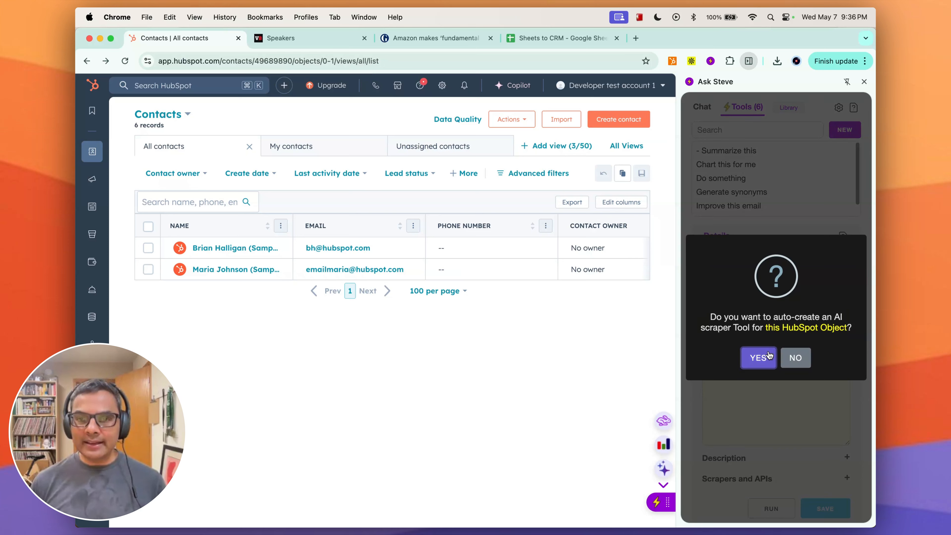
- Create and save a HubSpot connection named My HubSpot connection, authorised for Developer test account 1
click(759, 363)
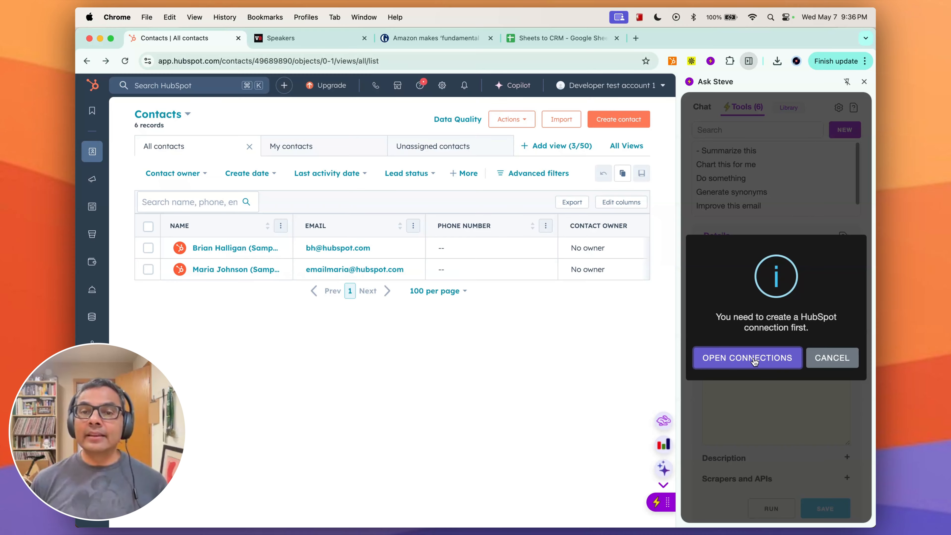
click(754, 362)
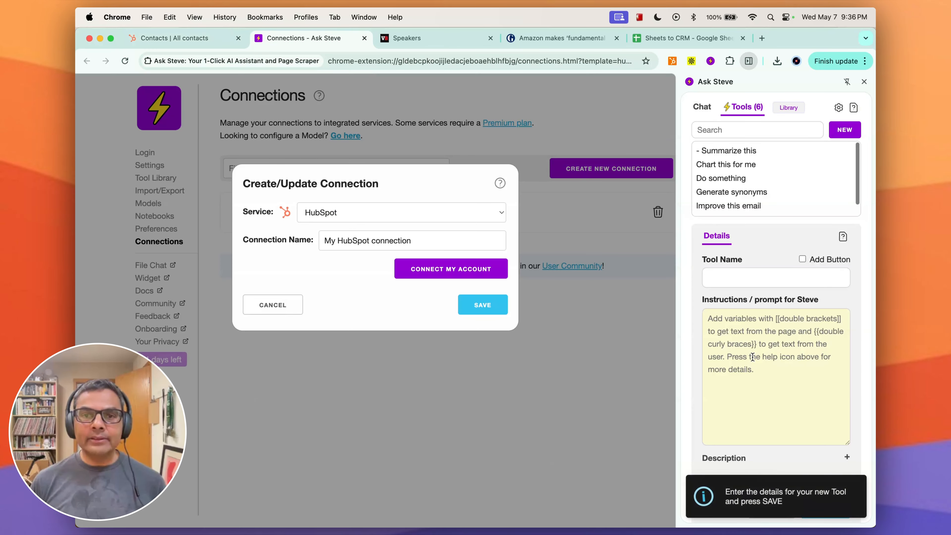
click(449, 272)
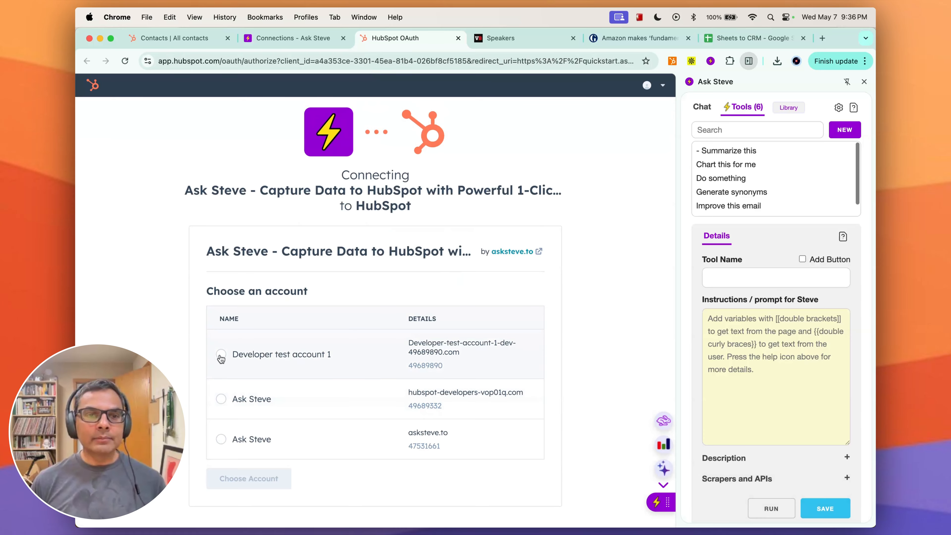
click(221, 356)
click(282, 489)
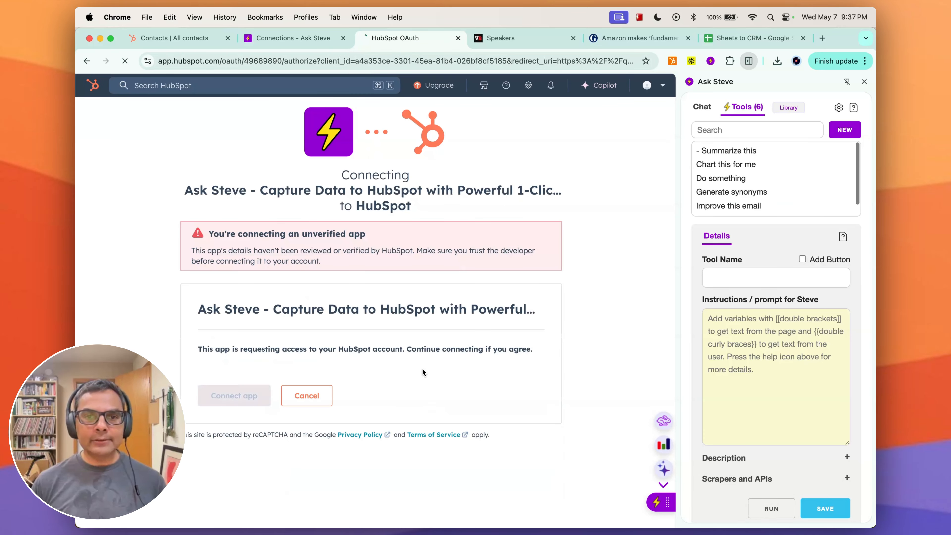
click(235, 396)
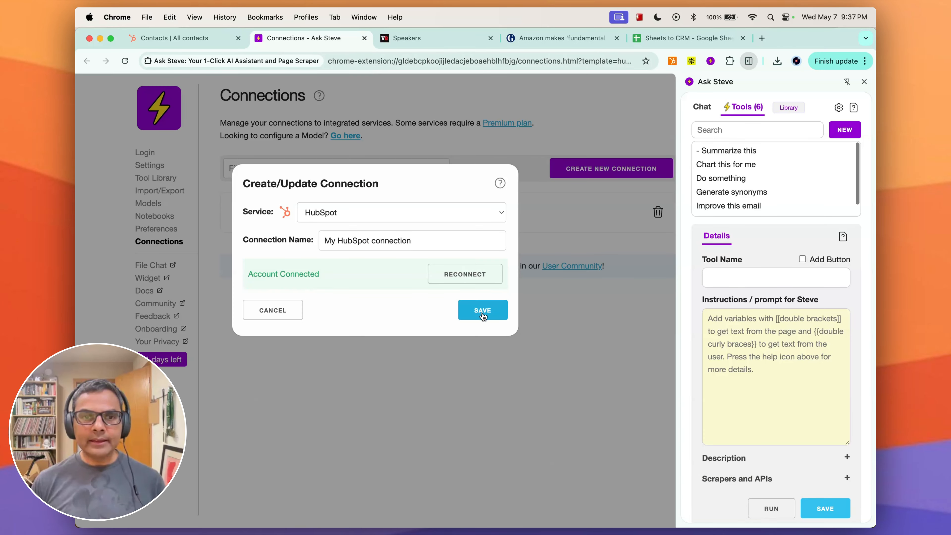
click(482, 310)
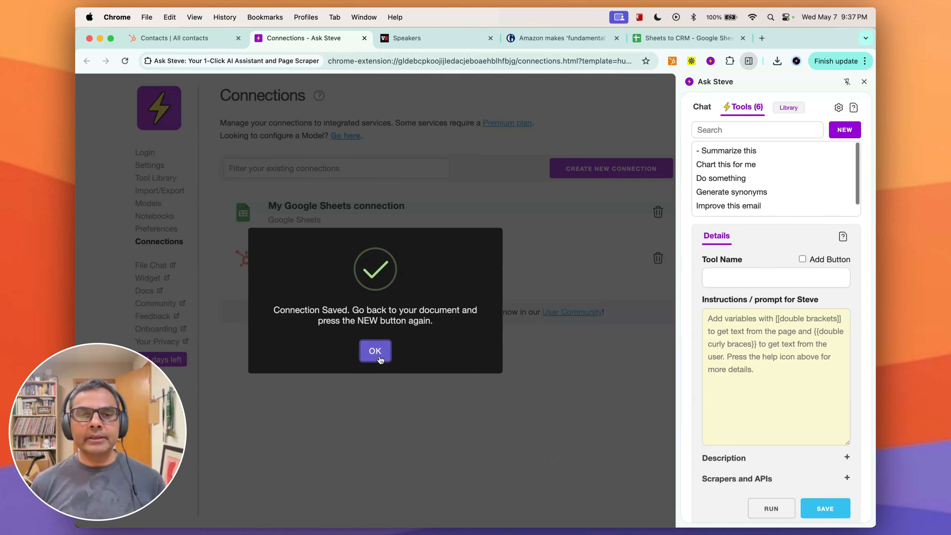
click(375, 351)
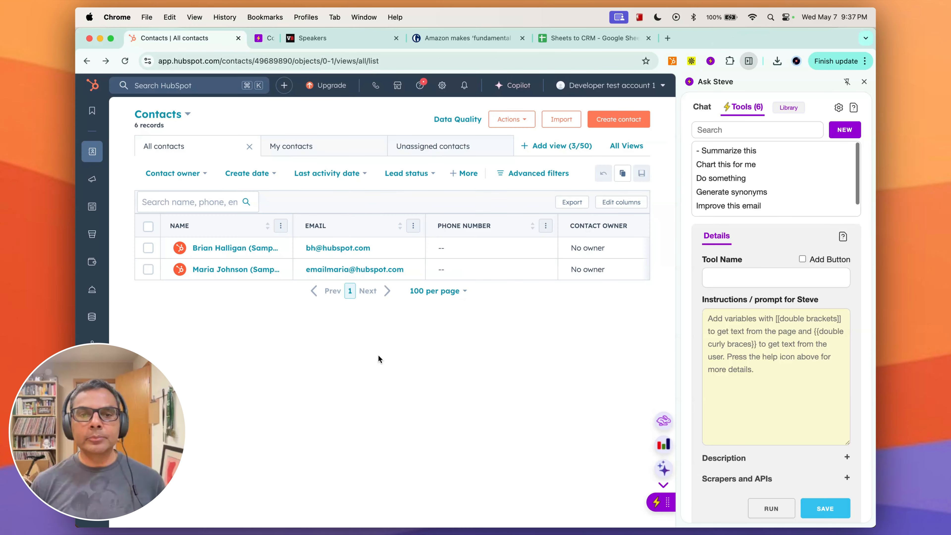
- Auto-create an AI scraper tool for the HubSpot contacts object and open the VB Transform Speakers page
click(847, 135)
click(759, 358)
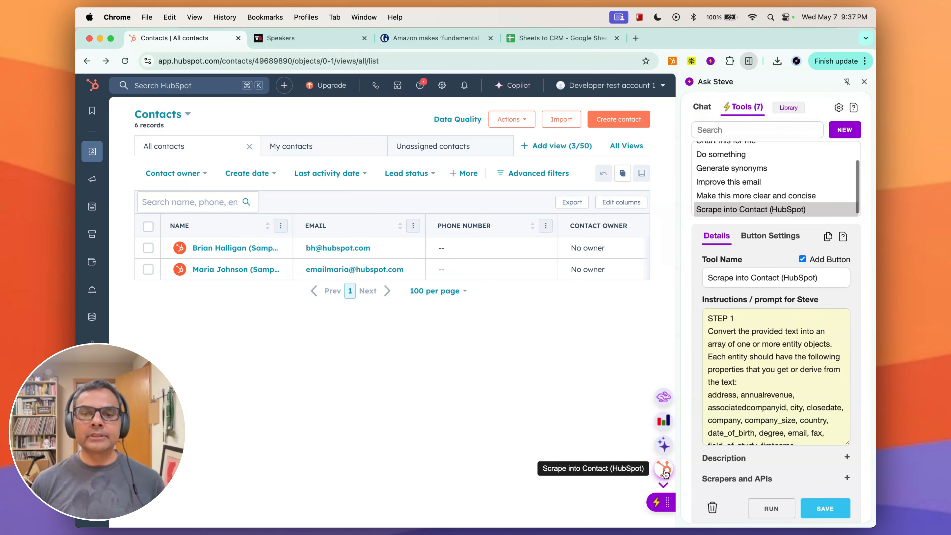
click(324, 45)
click(515, 104)
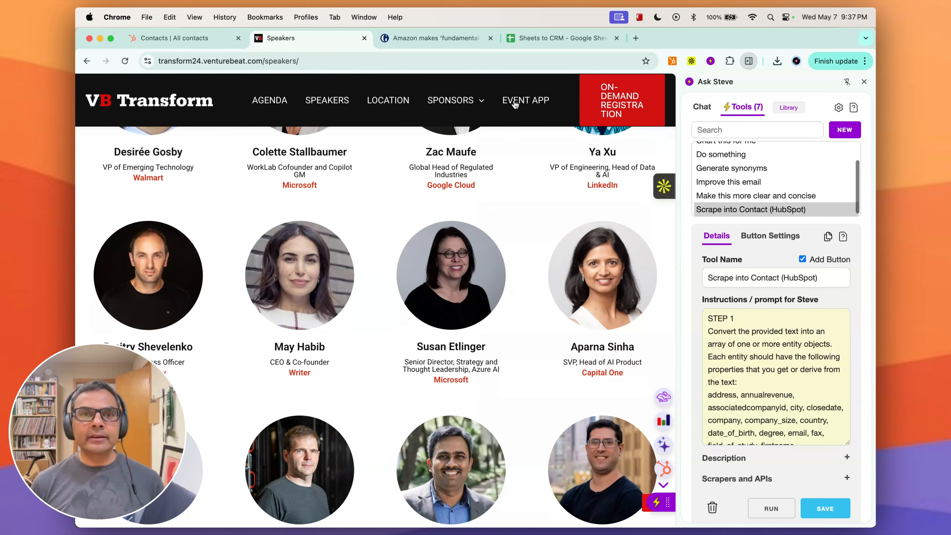
click(514, 104)
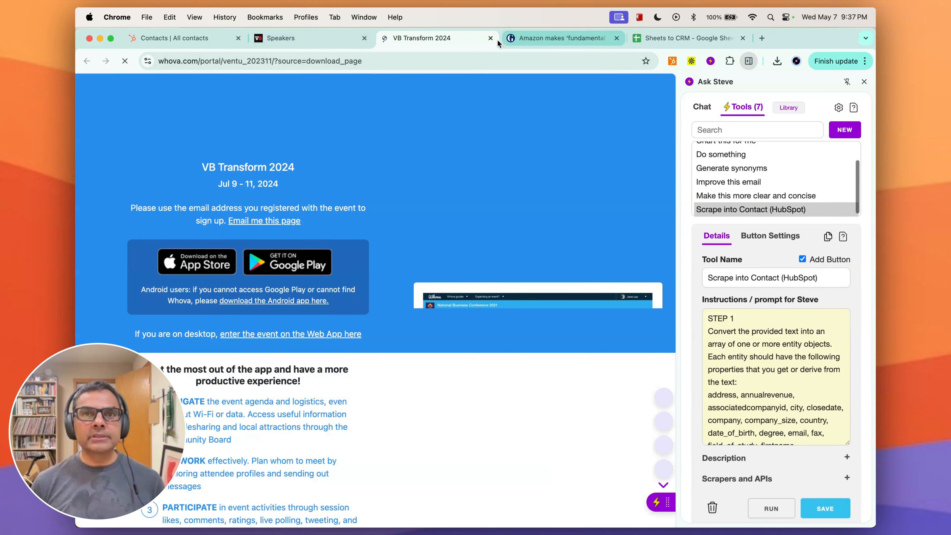
click(496, 38)
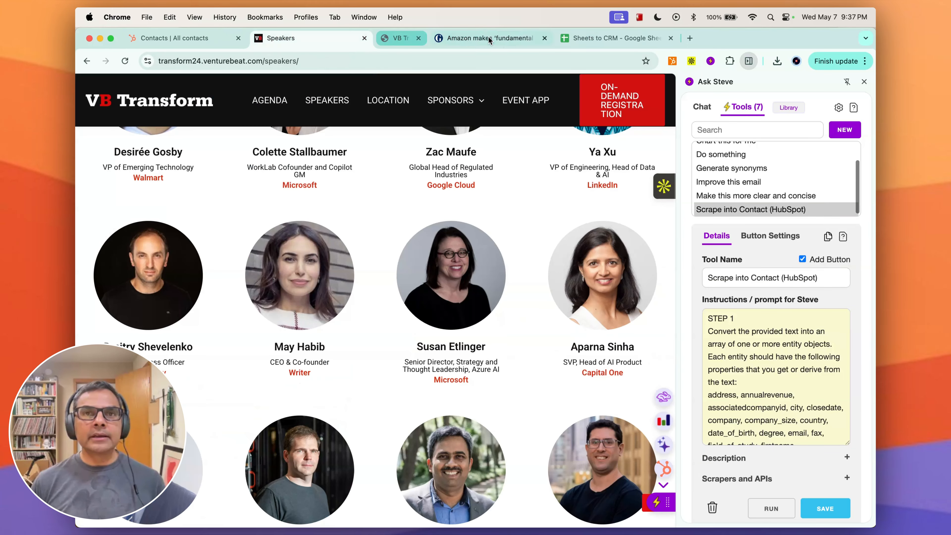
- Try to select the row of four speakers that ends with the Bank of America speaker
scroll(208, 307, down, 8)
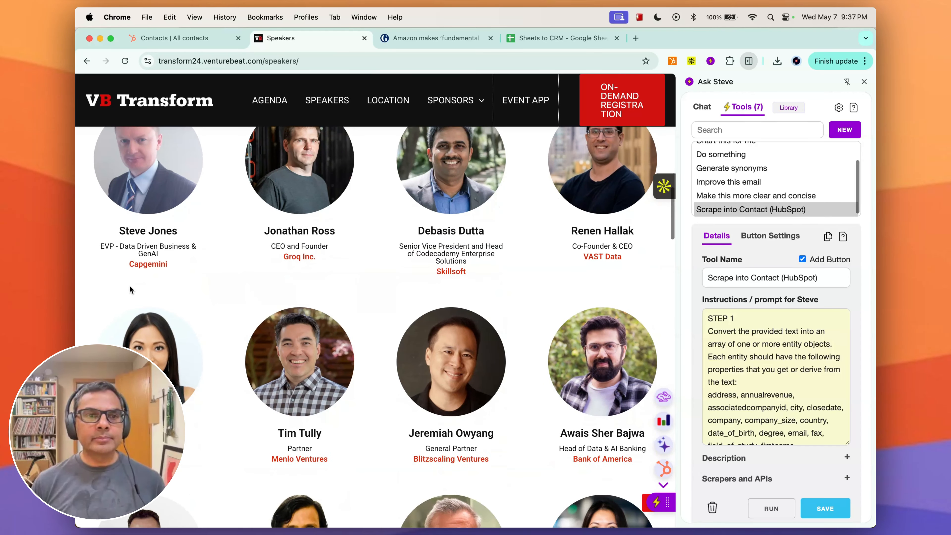
drag(129, 285, 130, 476)
click(127, 292)
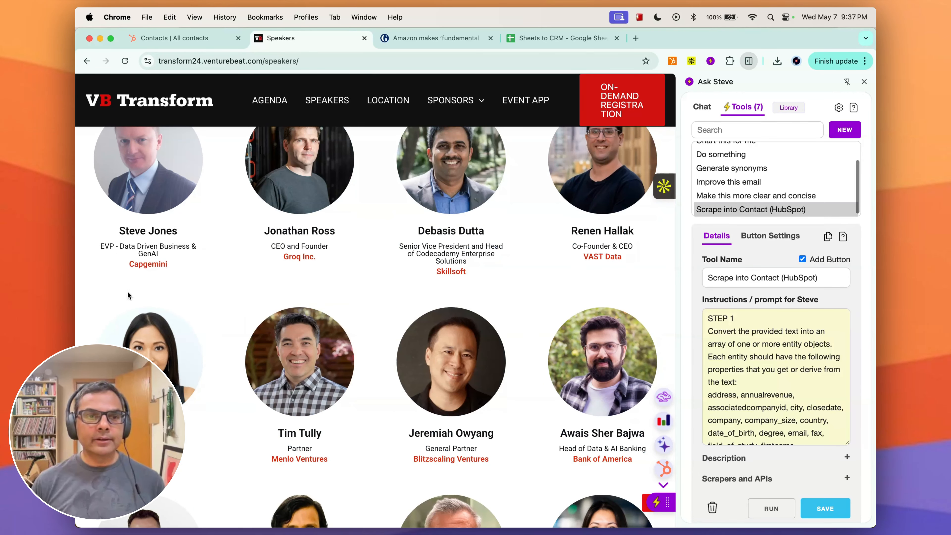
drag(112, 292, 113, 438)
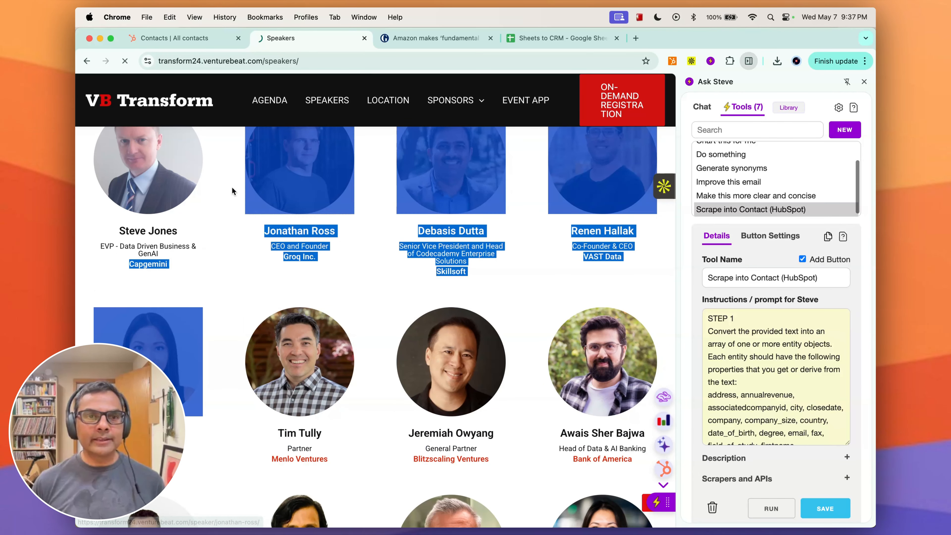
click(258, 184)
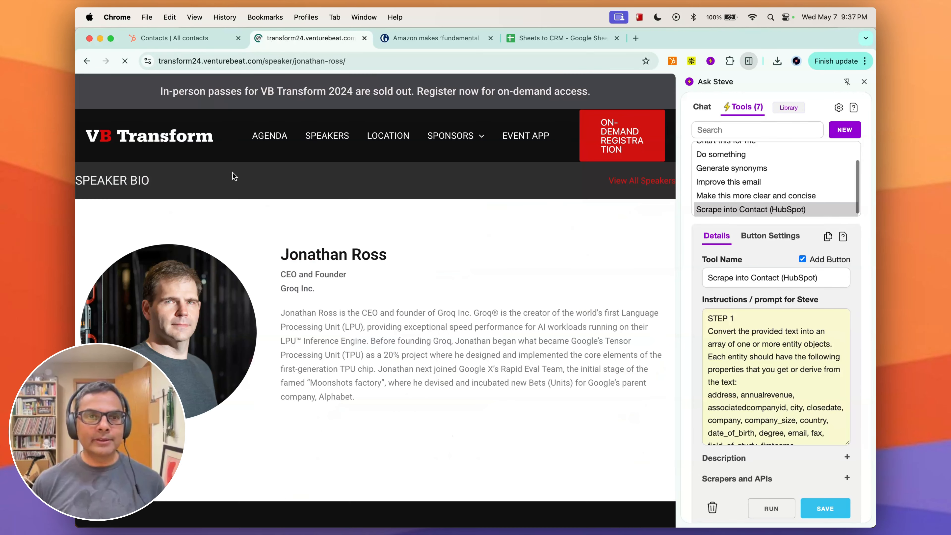
click(87, 61)
- Scrape the row of four speakers from 99VC to Bank of America into HubSpot contacts and reload the contacts list
drag(98, 313, 688, 443)
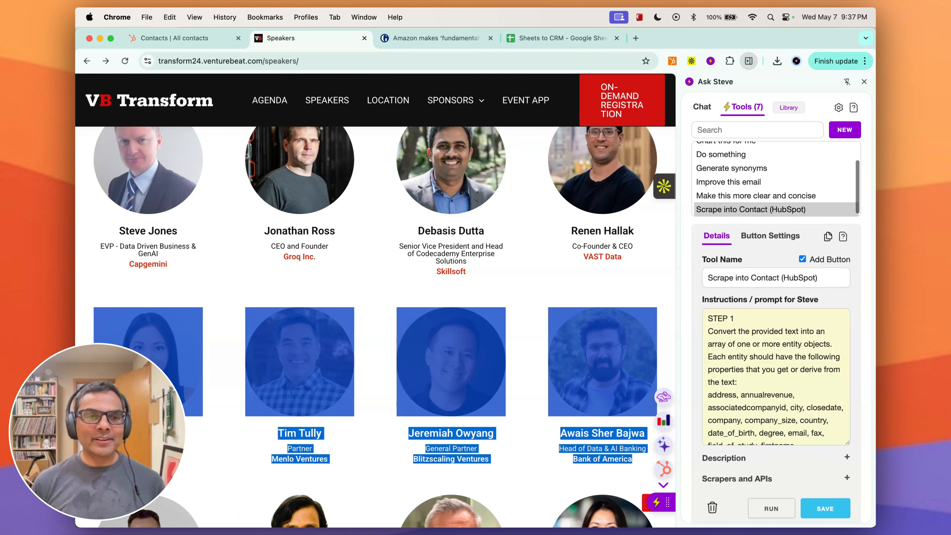
click(663, 483)
click(664, 485)
click(664, 468)
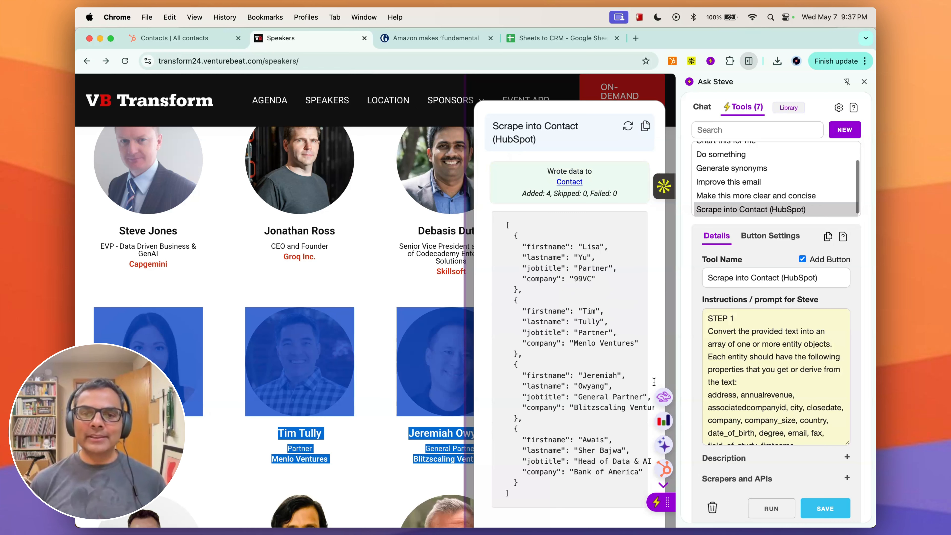
click(183, 42)
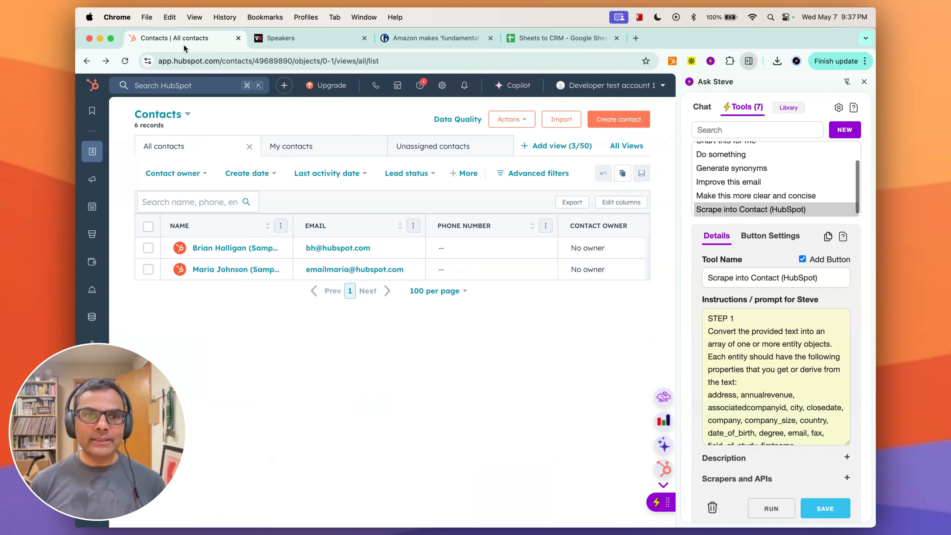
click(125, 62)
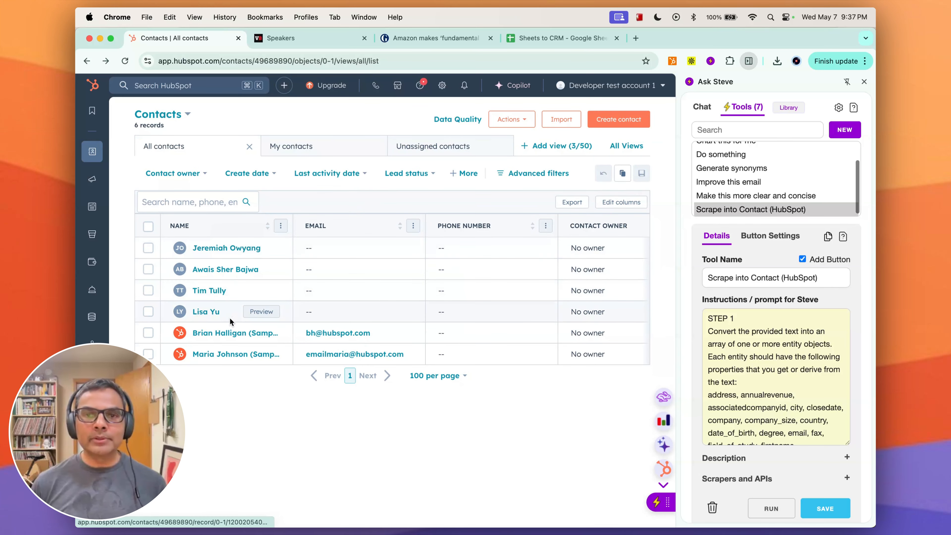
- Scrape the Guardian article's paragraph about Amazon's director of robotics into HubSpot contacts and return to the contacts list
click(419, 40)
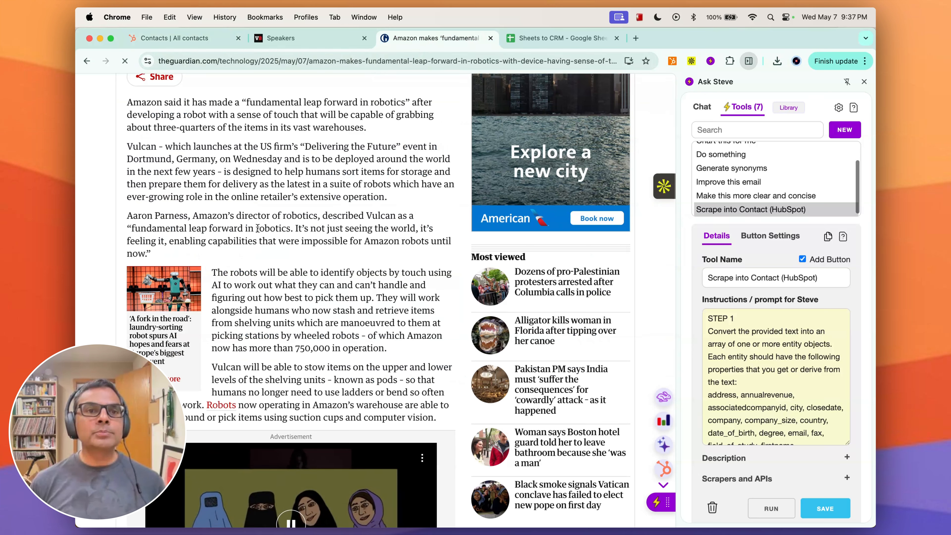
drag(159, 256, 112, 218)
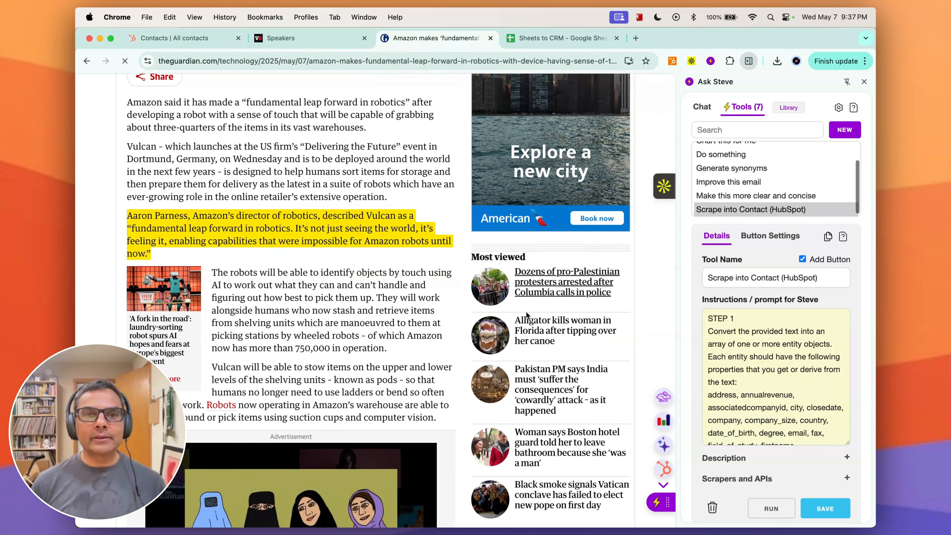
click(662, 469)
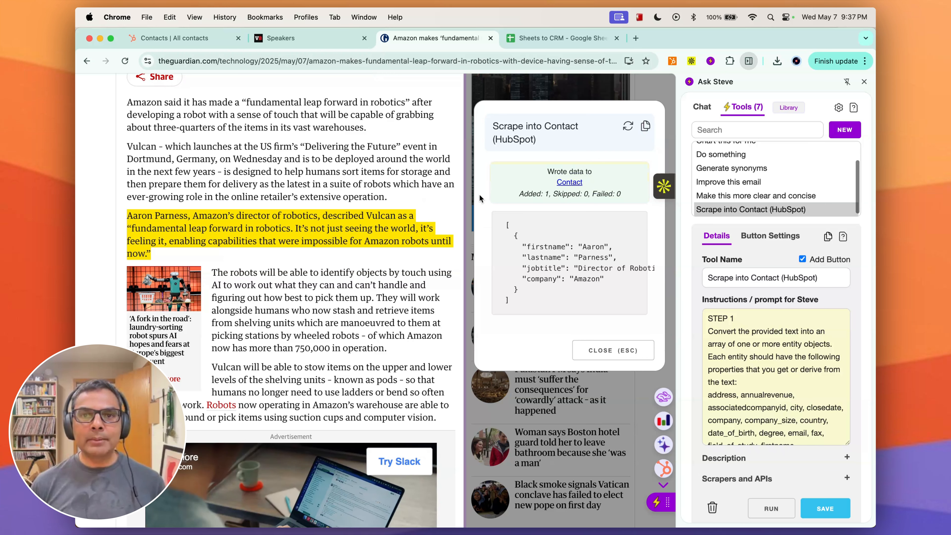
click(180, 45)
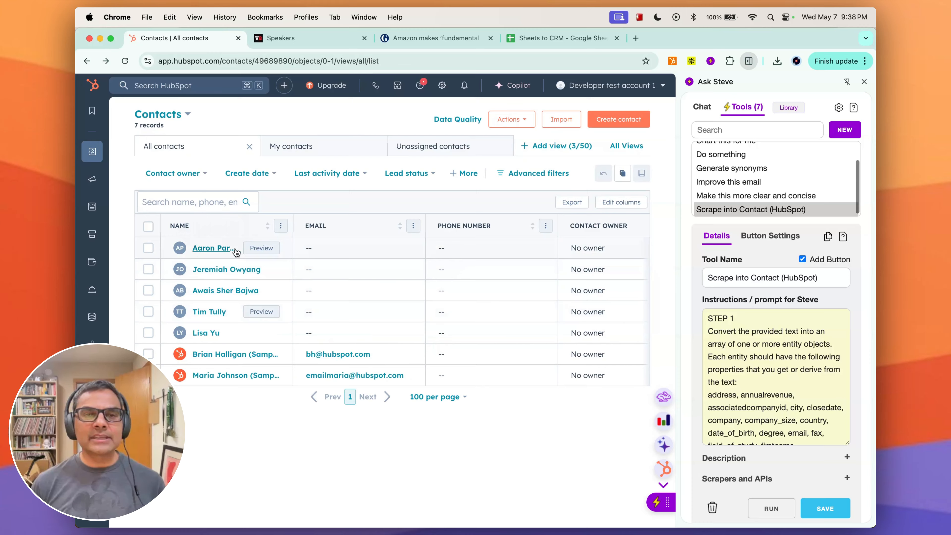
- Hide the Ask Steve side panel and scrape the Leads sheet of the Sheets to CRM spreadsheet into HubSpot contacts
click(549, 39)
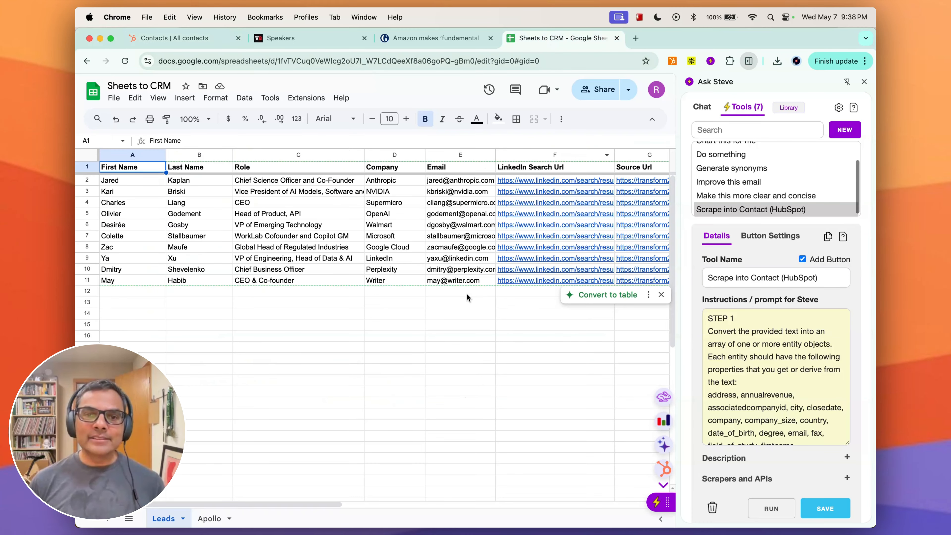
scroll(469, 298, down, 1)
click(863, 83)
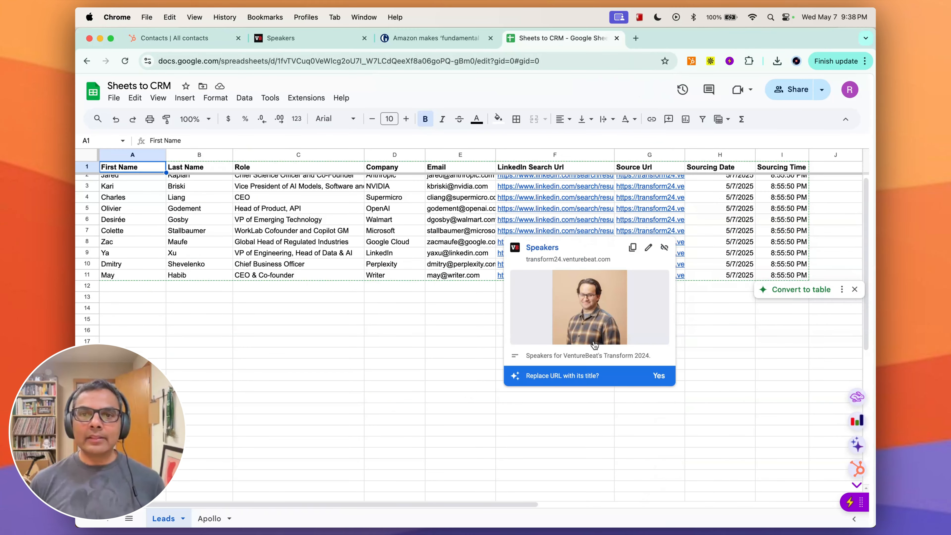
click(403, 319)
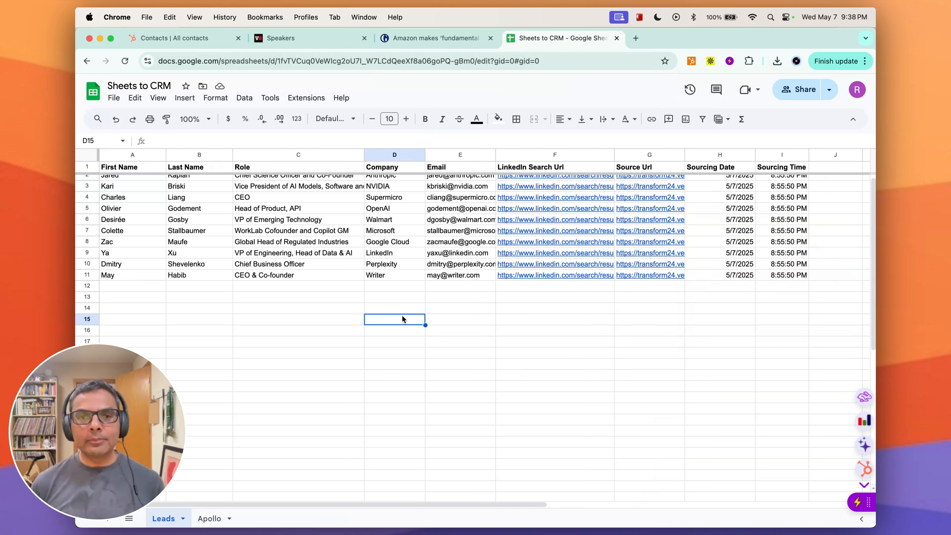
scroll(309, 286, up, 1)
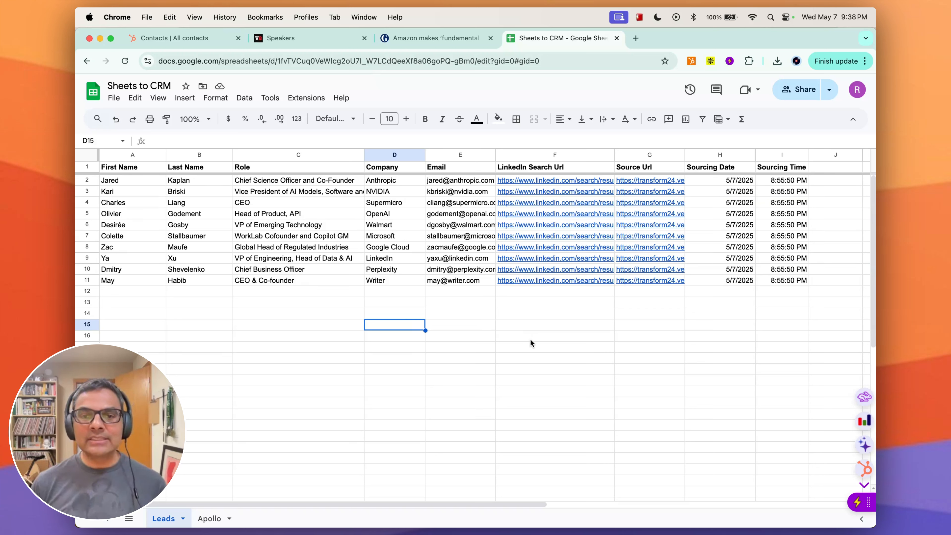
click(864, 469)
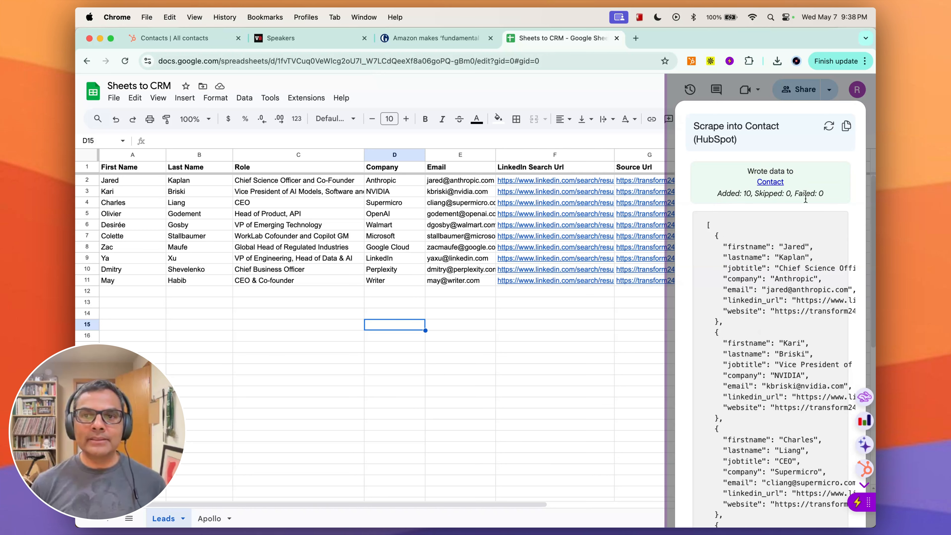
- Reload the HubSpot contacts list and review the names and emails of the contacts added from the spreadsheet
click(187, 39)
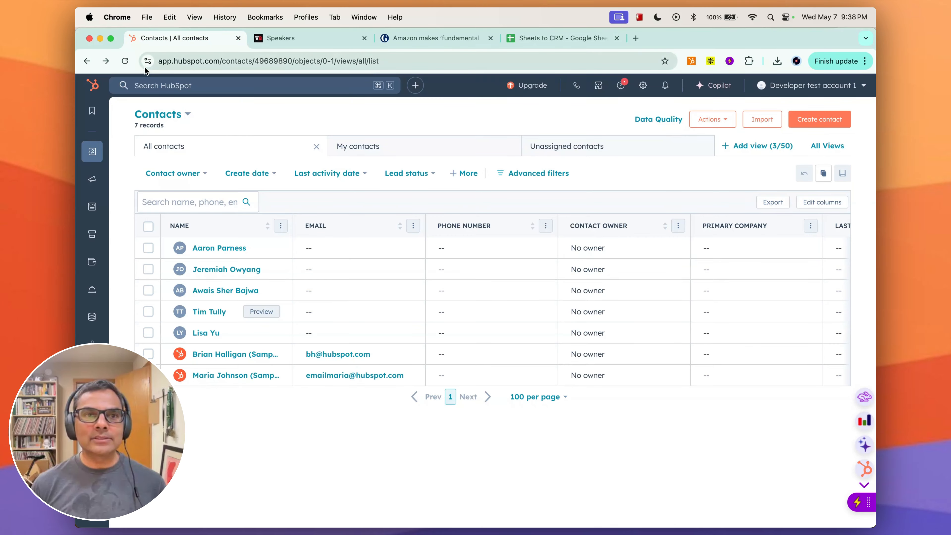
click(119, 63)
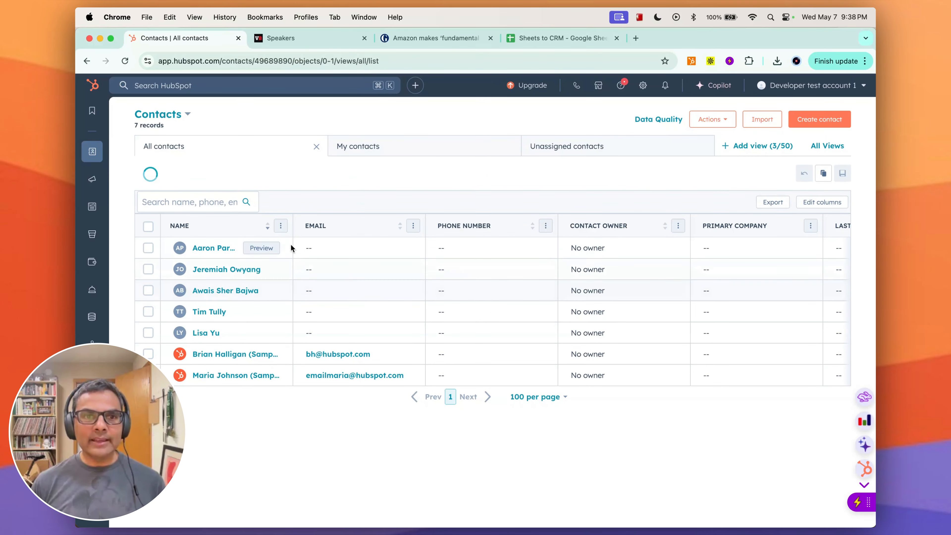
click(125, 61)
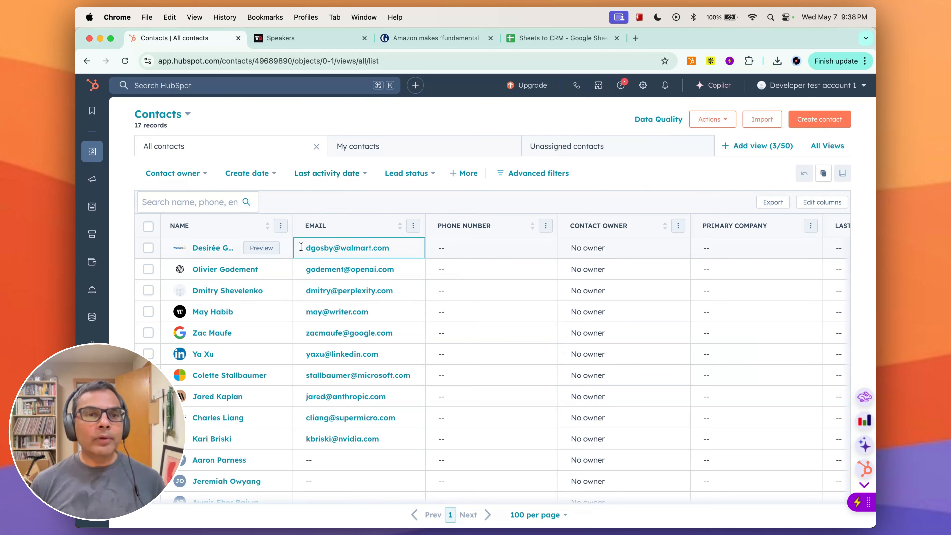
scroll(305, 254, down, 3)
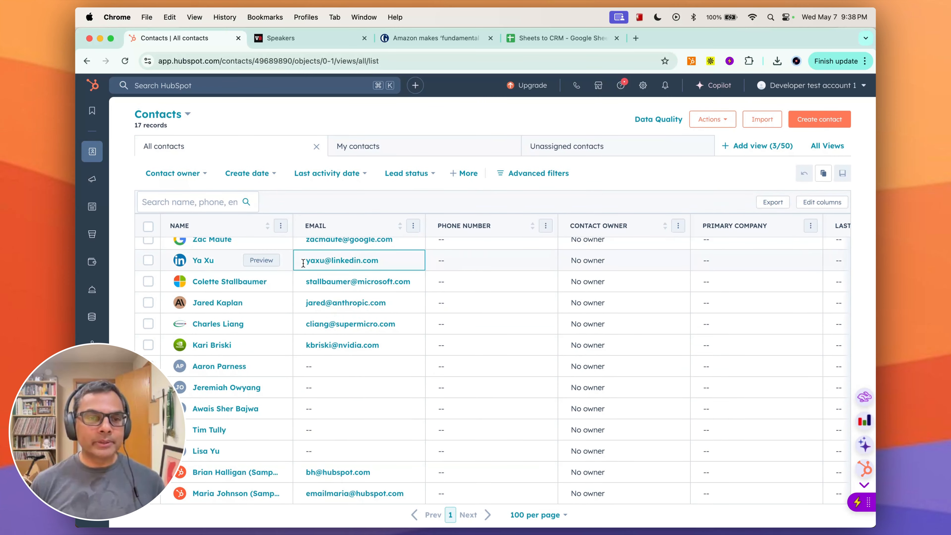
scroll(333, 313, up, 3)
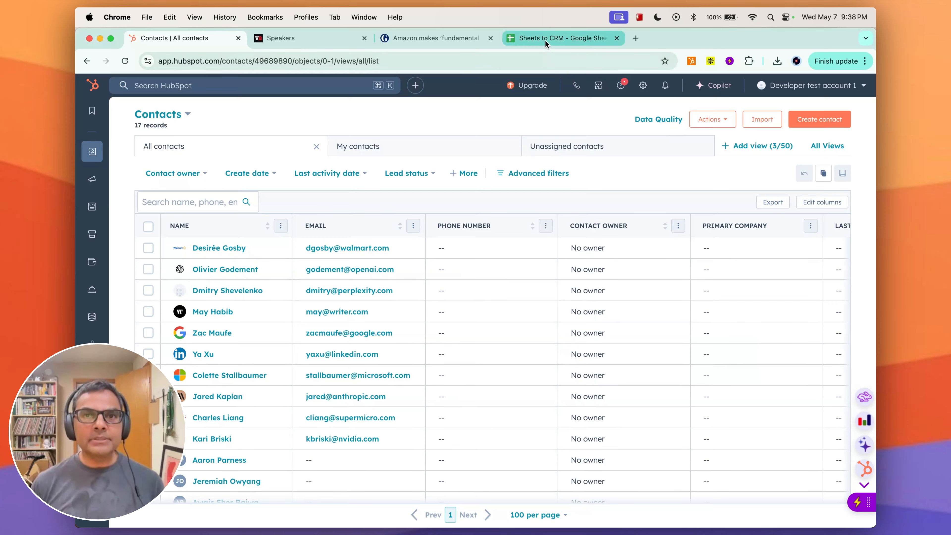
- Return to the Speakers page and reopen the Ask Steve side panel on its tool list
click(304, 42)
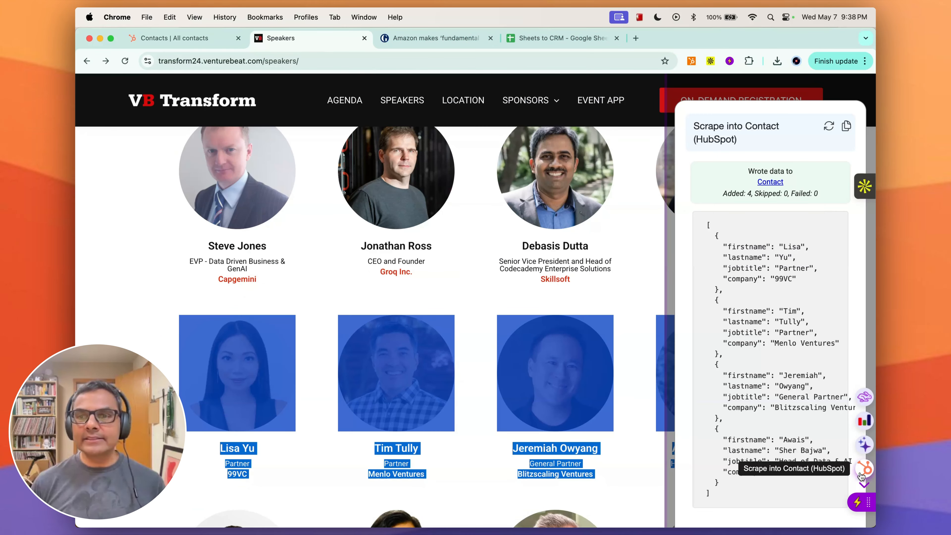
click(857, 505)
click(753, 108)
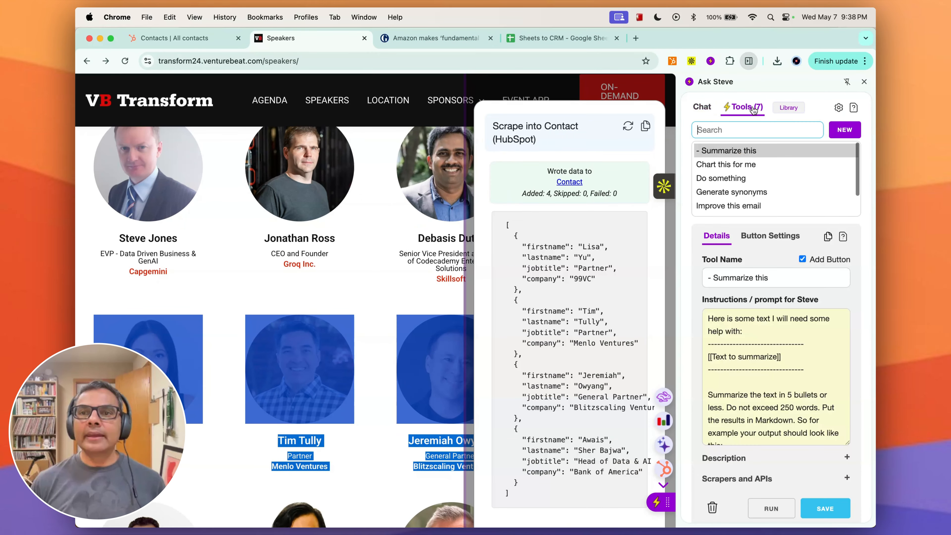
- Open the Scrape into Contact (HubSpot) tool and read through its prompt for the entity properties, allowed values and output instructions
scroll(801, 176, down, 2)
click(787, 201)
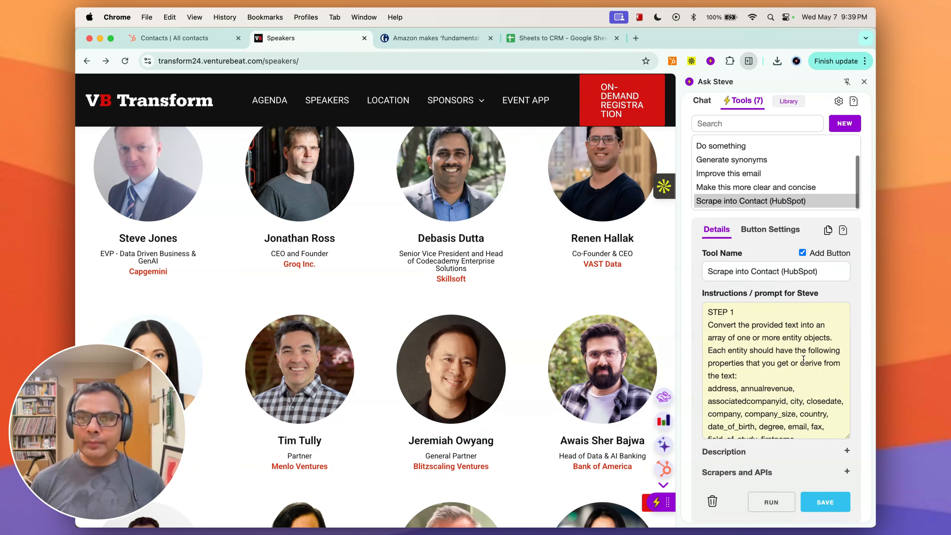
scroll(804, 364, down, 2)
scroll(802, 344, up, 3)
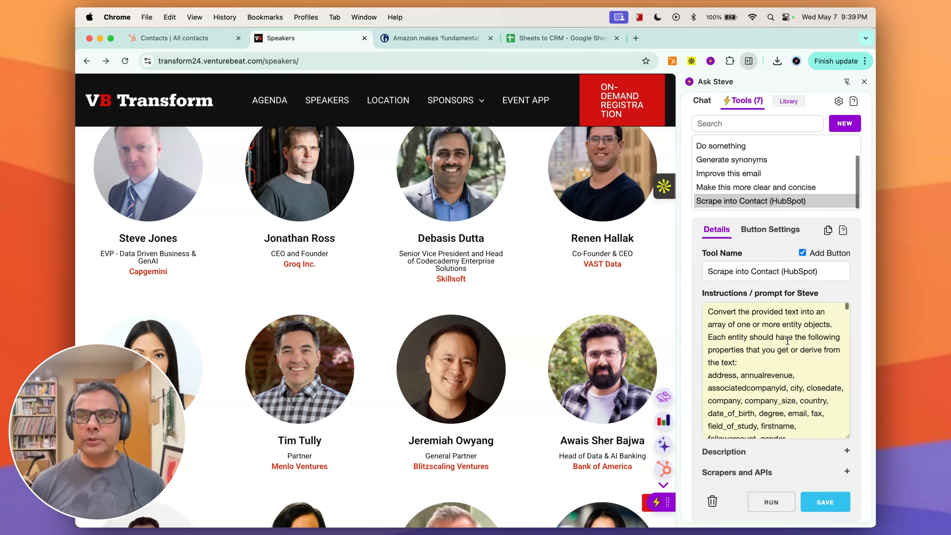
scroll(763, 328, down, 2)
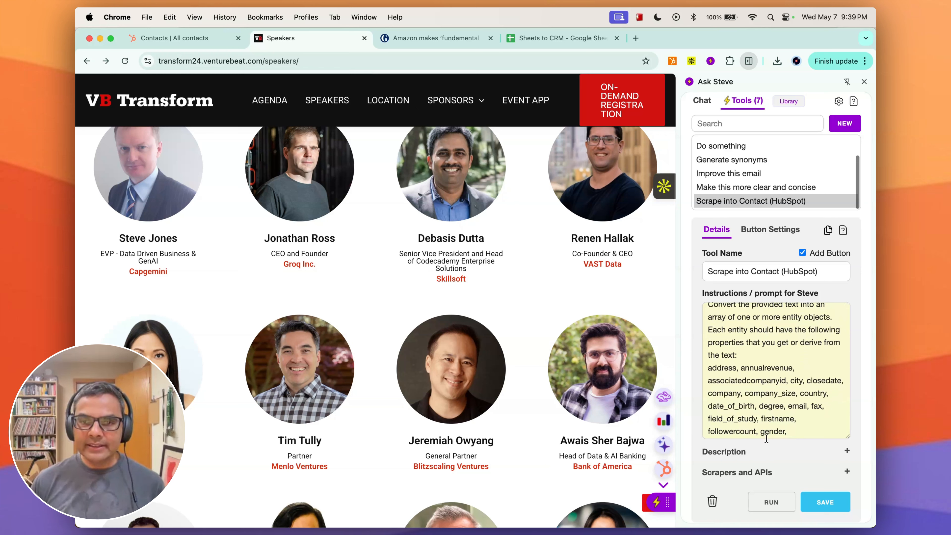
scroll(780, 409, down, 10)
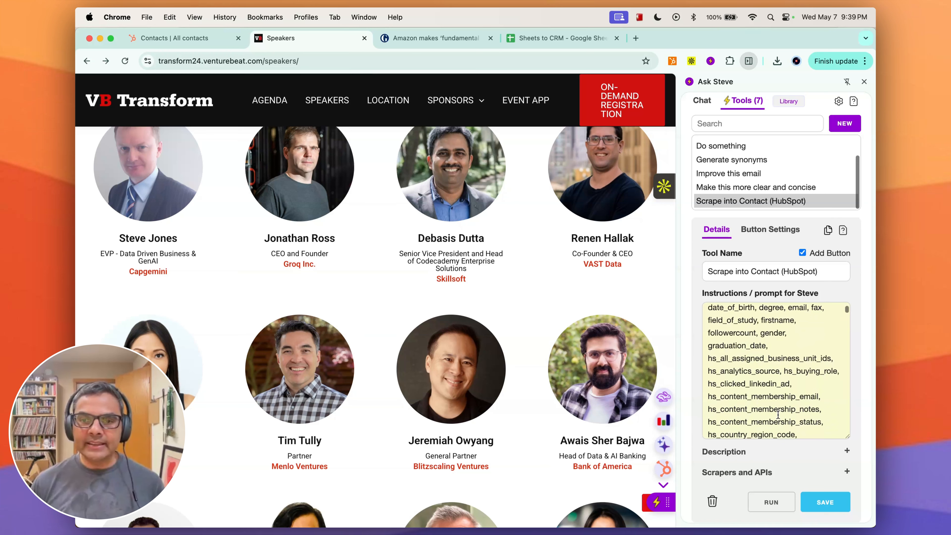
scroll(778, 414, down, 12)
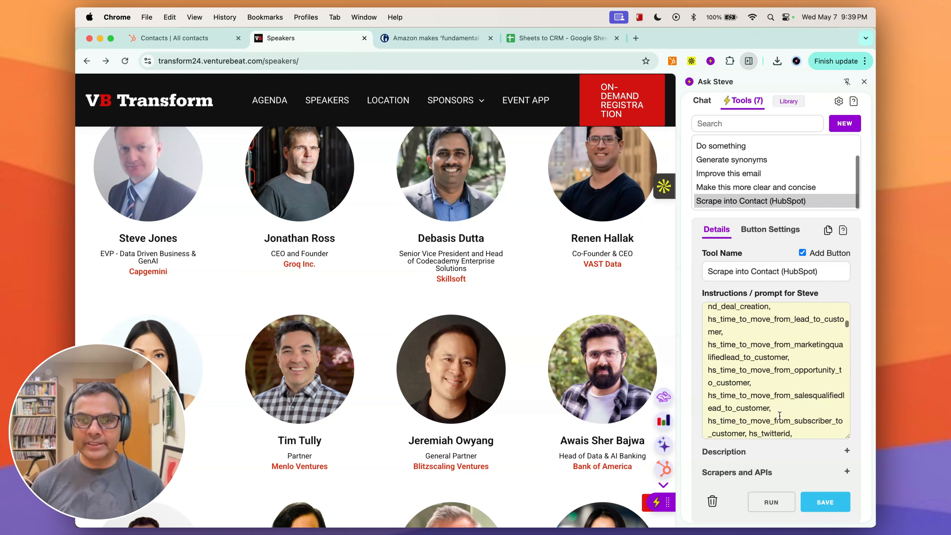
scroll(780, 416, down, 4)
scroll(780, 416, down, 3)
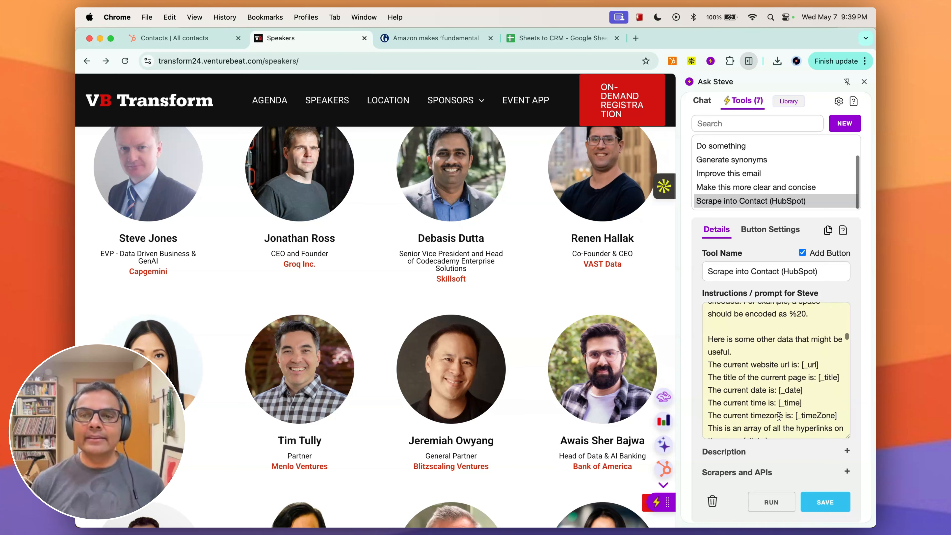
scroll(768, 409, down, 10)
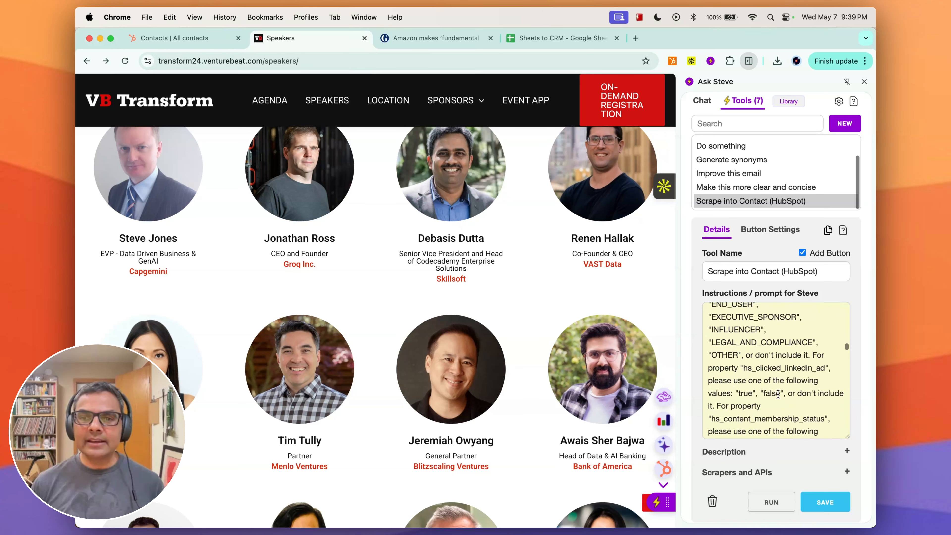
scroll(773, 392, down, 20)
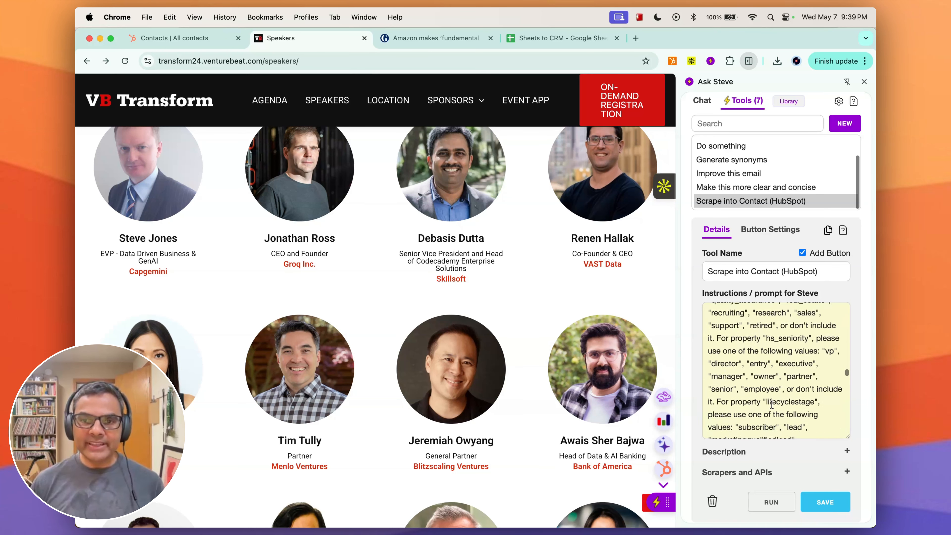
scroll(773, 397, down, 3)
scroll(774, 413, down, 10)
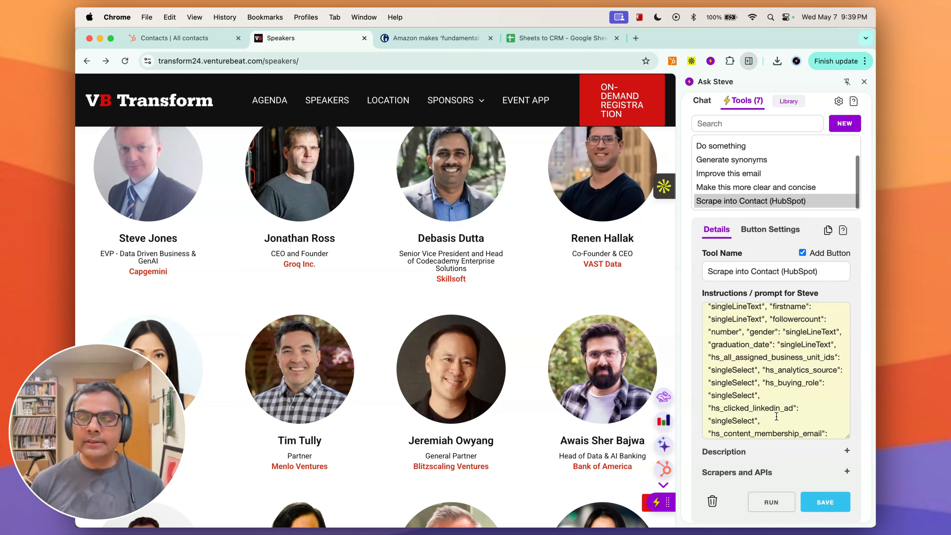
scroll(777, 416, down, 20)
scroll(772, 400, up, 8)
scroll(764, 389, down, 4)
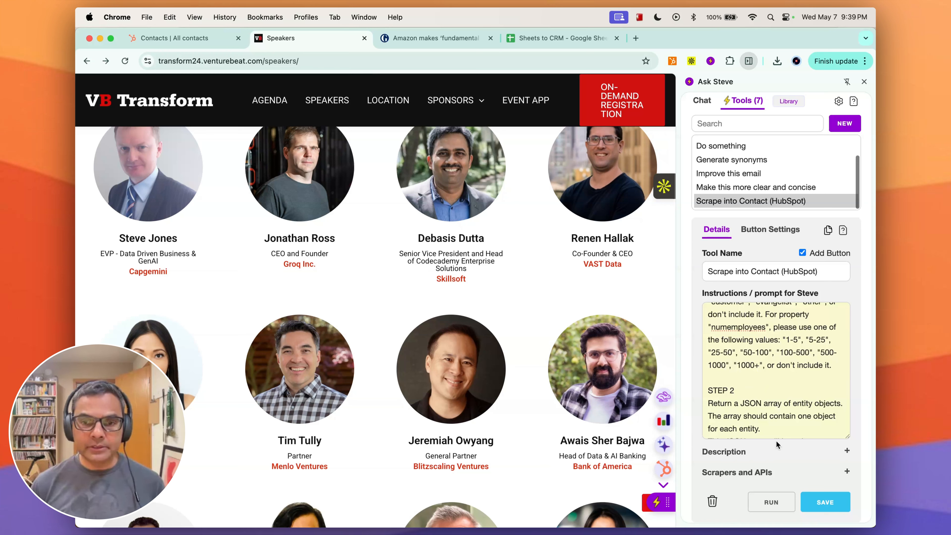
- Examine the tool's scraper and API settings, including the HubSpot object types its results can be written to
scroll(771, 457, down, 1)
click(764, 466)
scroll(764, 442, down, 5)
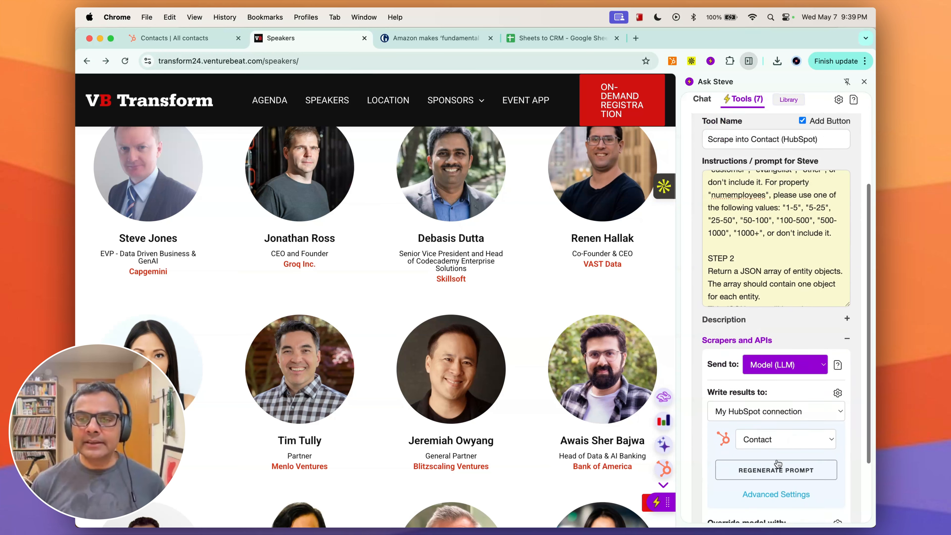
scroll(775, 431, down, 3)
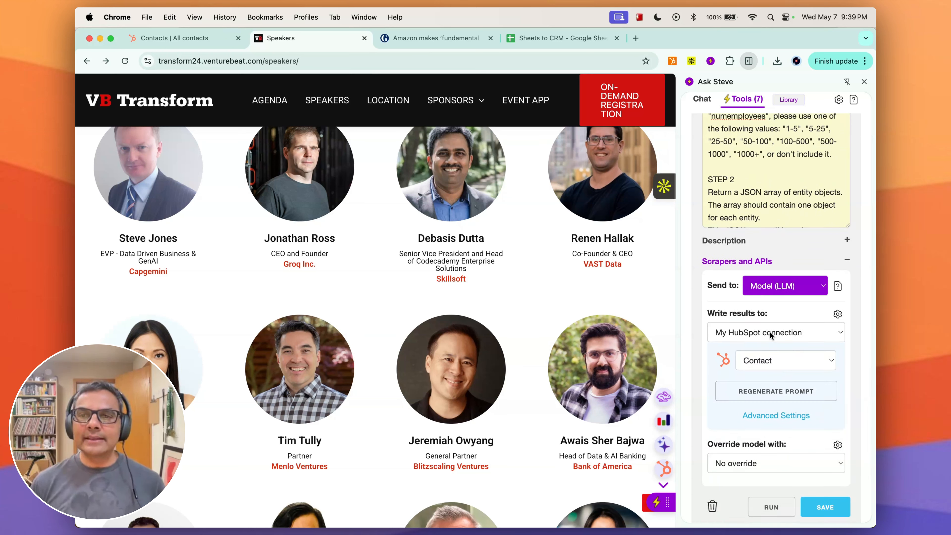
click(786, 361)
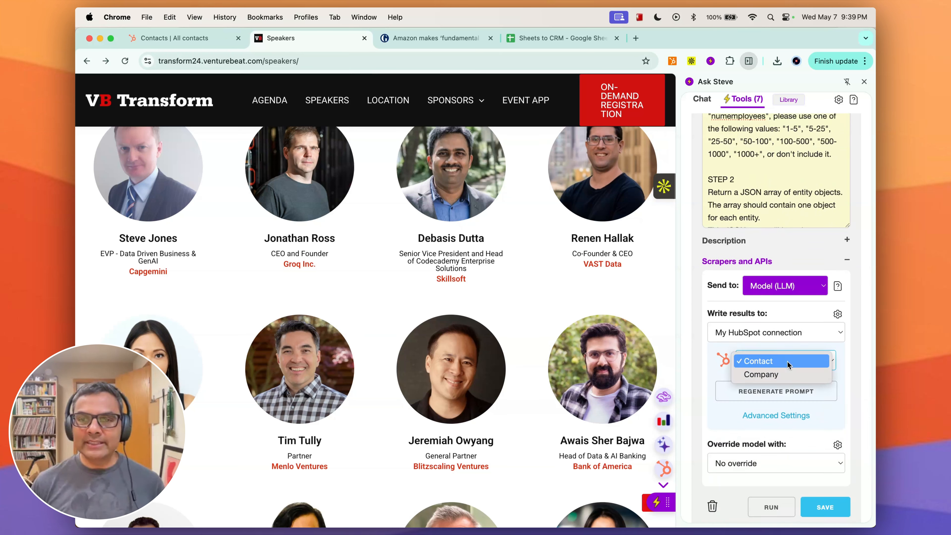
click(843, 347)
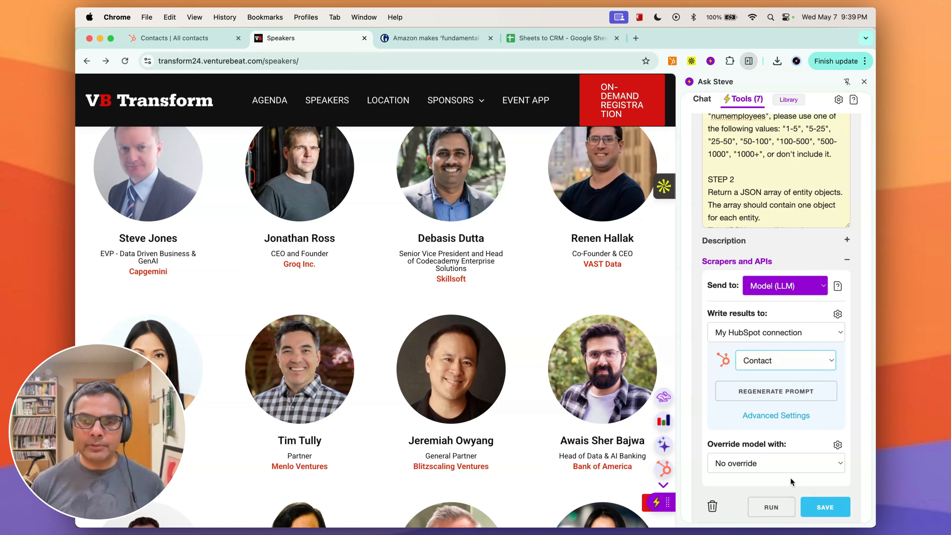
- Open the tool's Advanced Scraper Settings and set record handling to Skip Duplicates
click(769, 417)
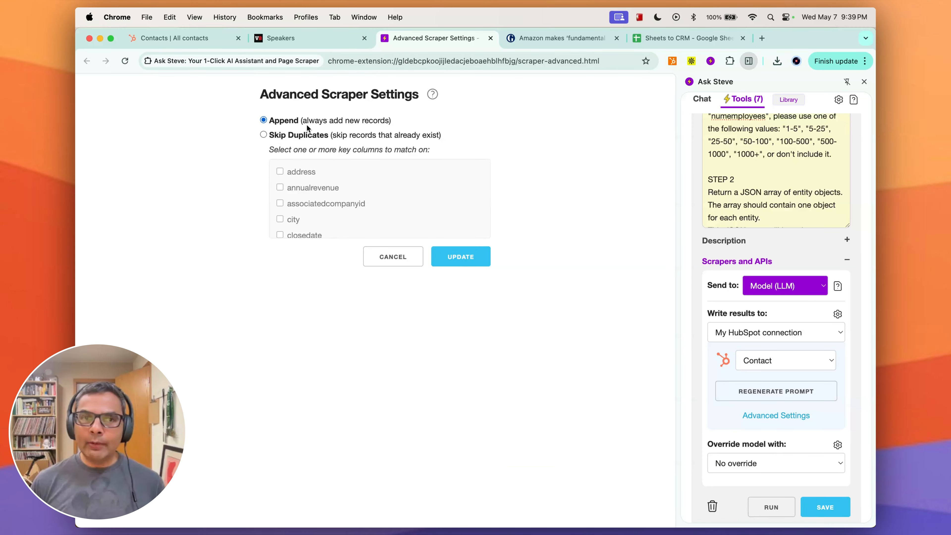
click(263, 135)
scroll(315, 215, down, 5)
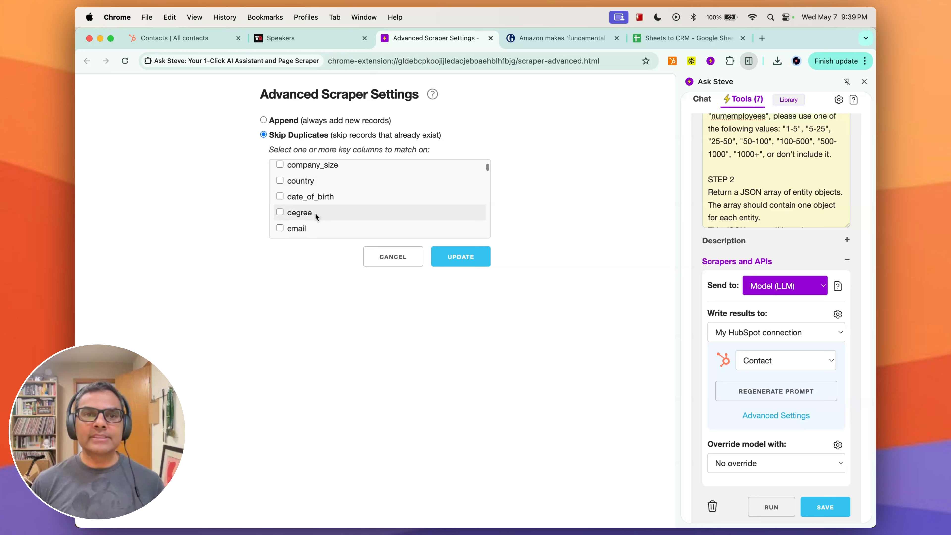
scroll(315, 212, up, 4)
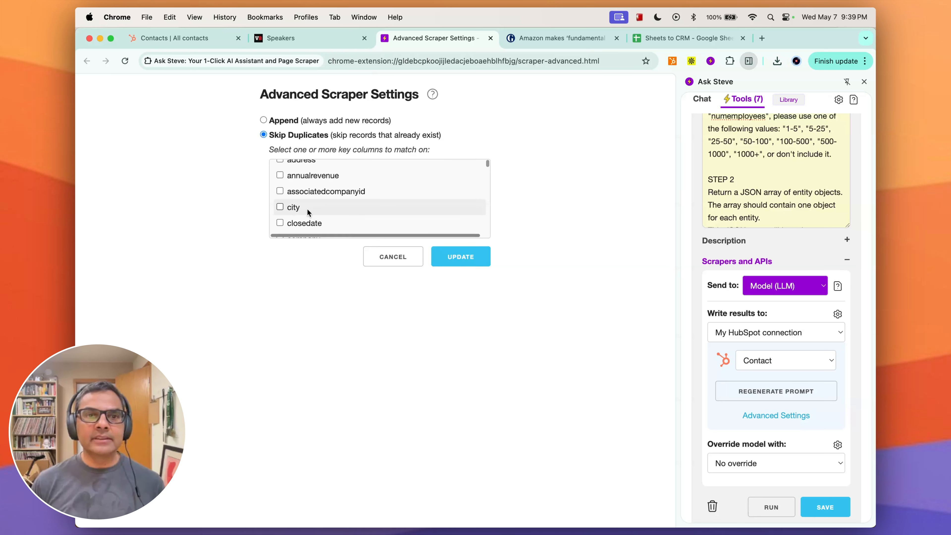
- Choose company, firstname and lastname as the duplicate-matching key columns, then update the settings and save the tool
scroll(309, 210, down, 2)
scroll(312, 212, down, 1)
click(279, 167)
scroll(302, 204, down, 3)
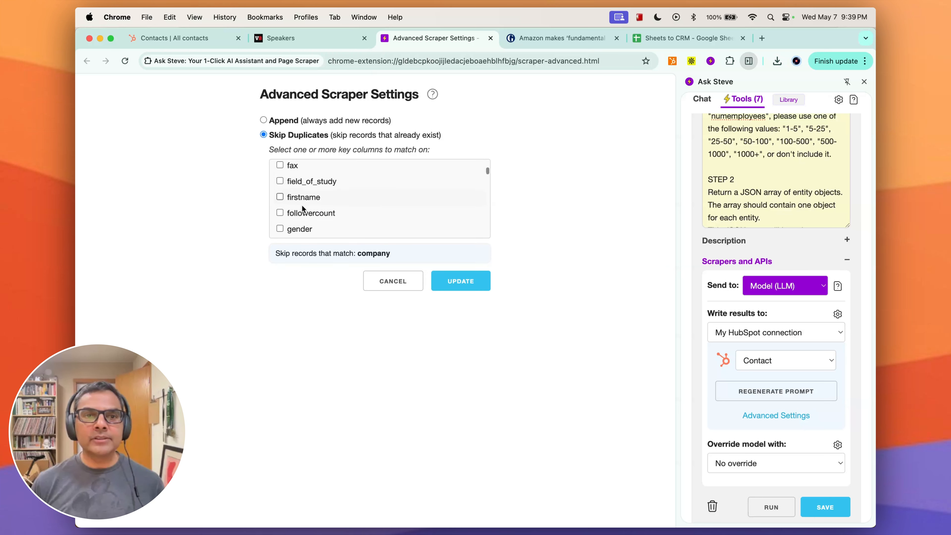
click(277, 199)
scroll(295, 204, down, 10)
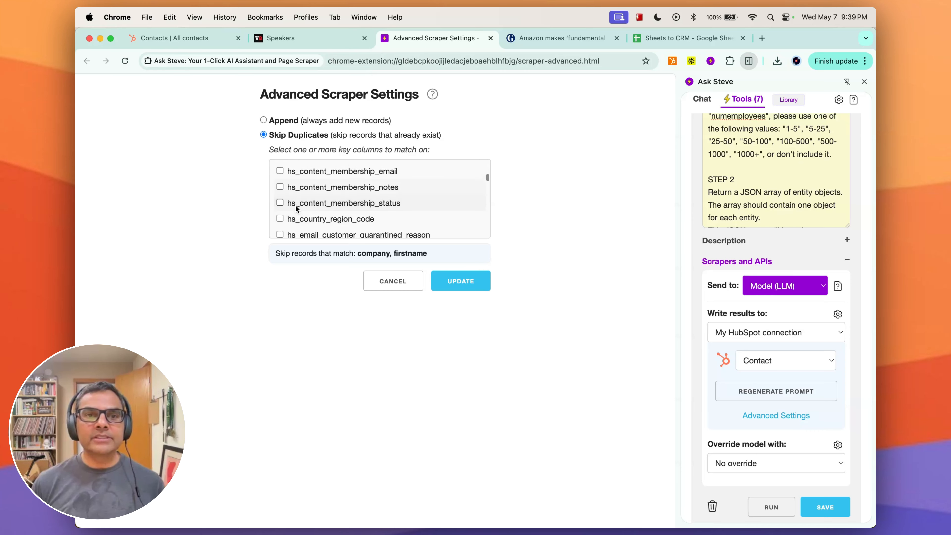
scroll(295, 205, down, 10)
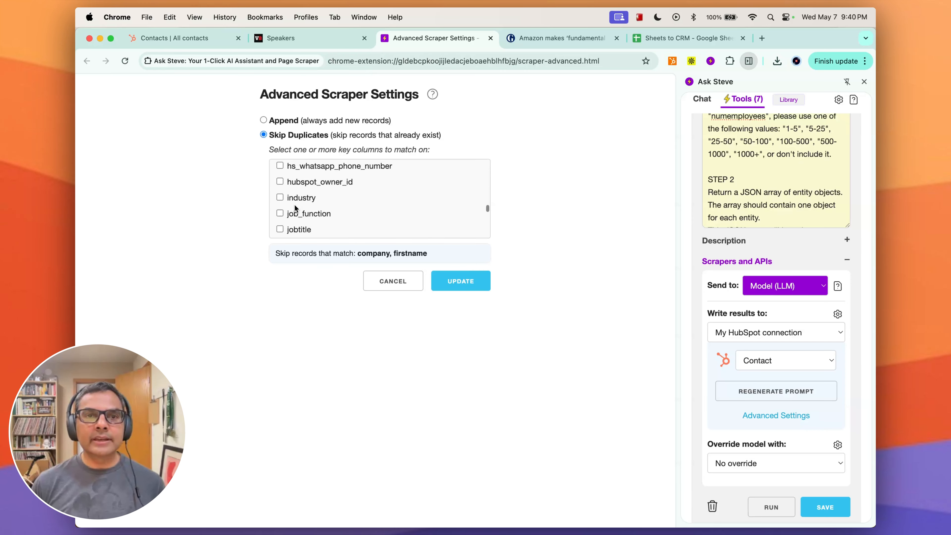
scroll(295, 208, up, 5)
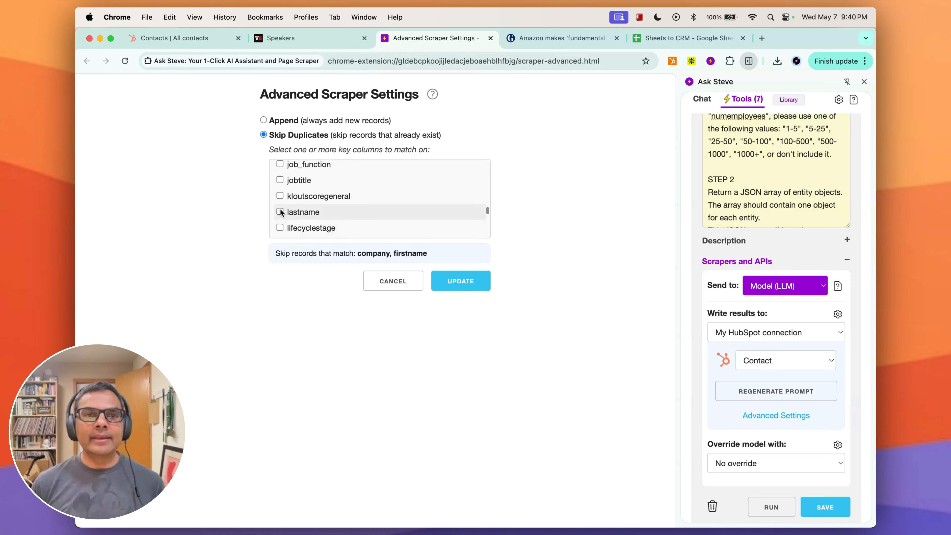
click(280, 212)
click(471, 290)
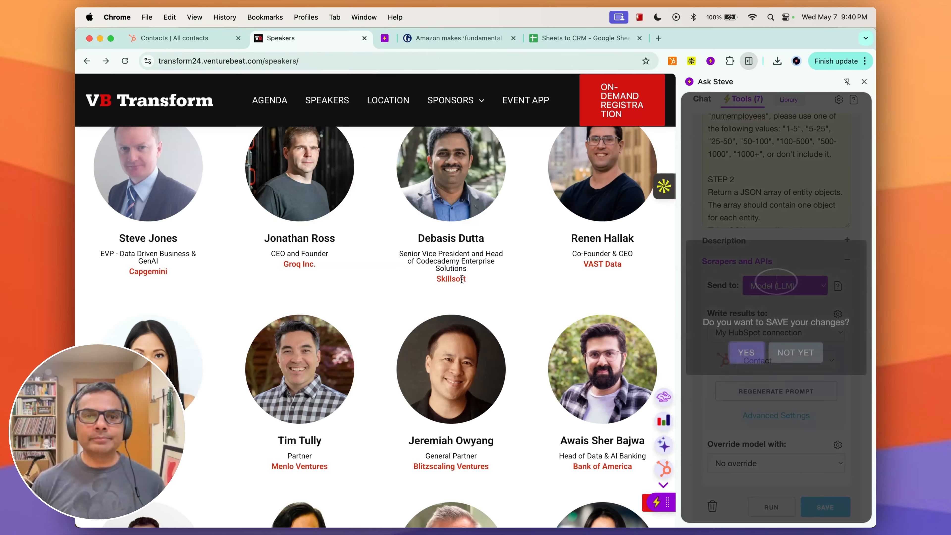
click(746, 352)
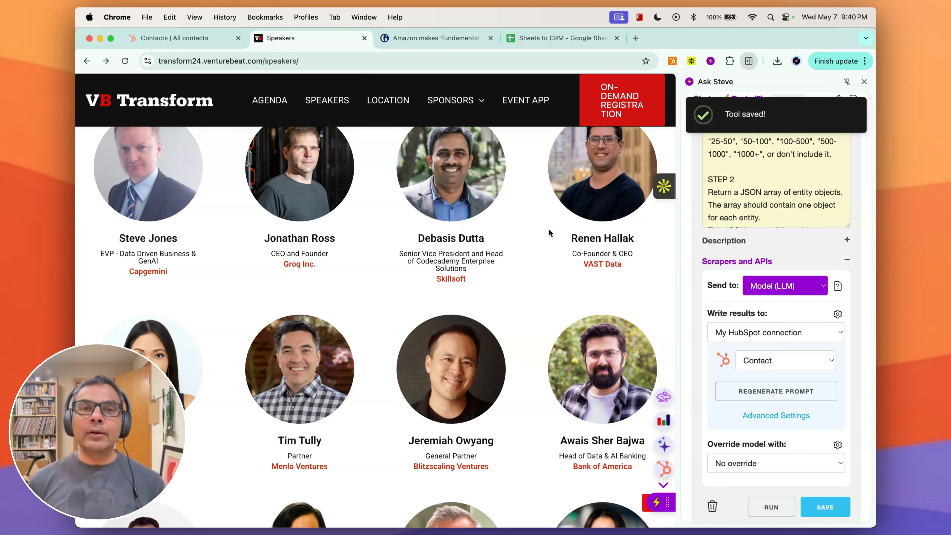
- Scrape five speakers already in HubSpot, from the Walmart one through the Perplexity one, into contacts and return to the contacts list
click(196, 46)
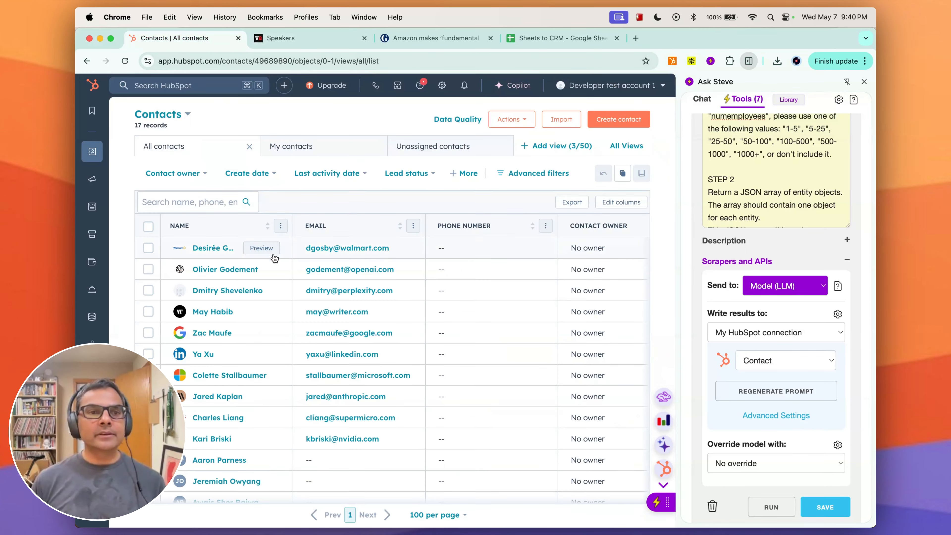
click(314, 42)
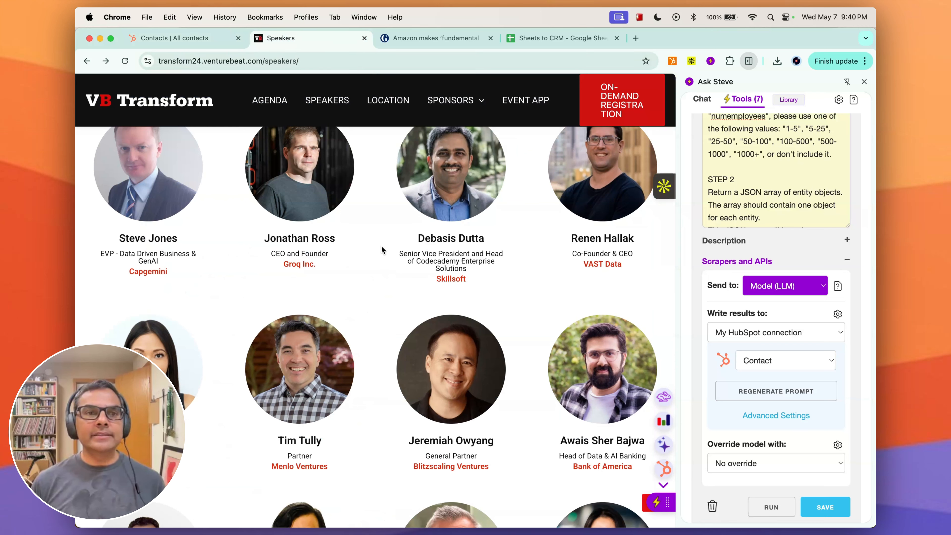
scroll(381, 246, up, 10)
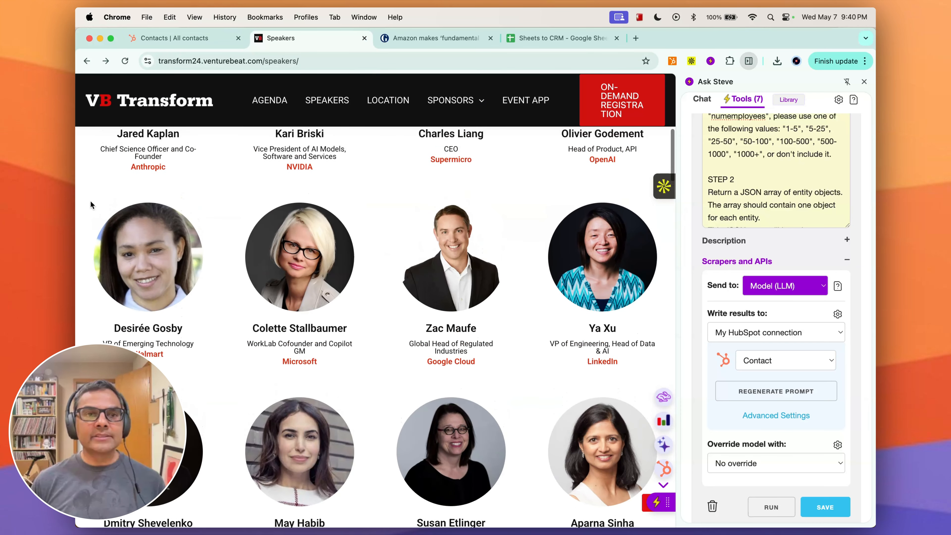
drag(90, 205, 235, 402)
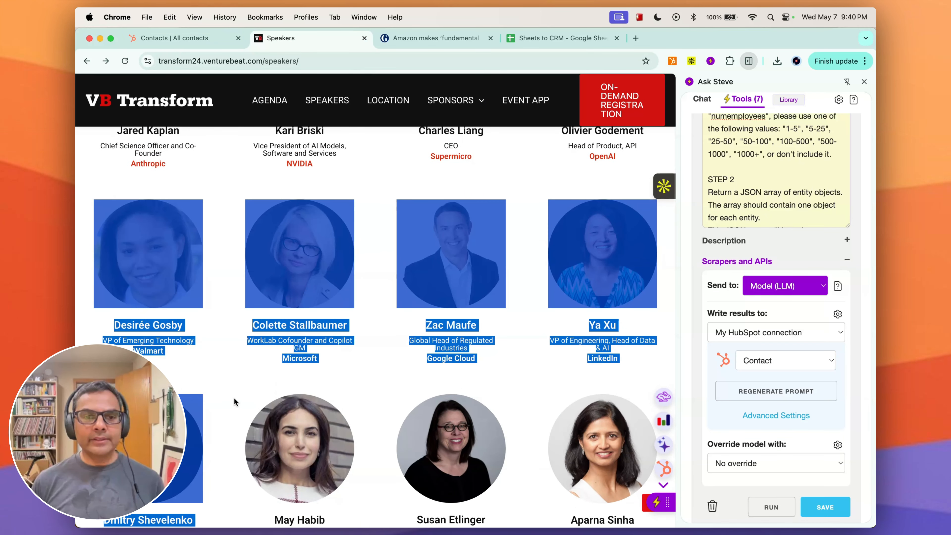
scroll(286, 394, down, 3)
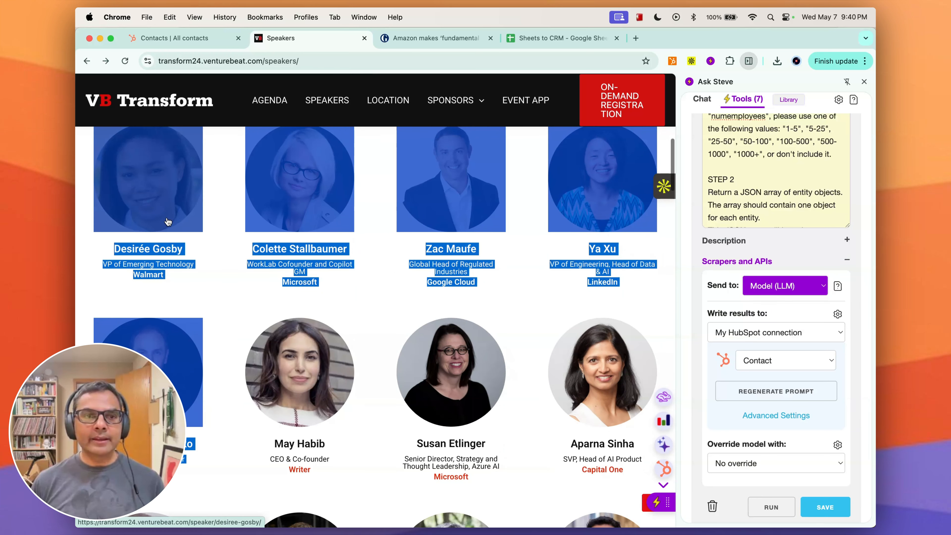
click(664, 469)
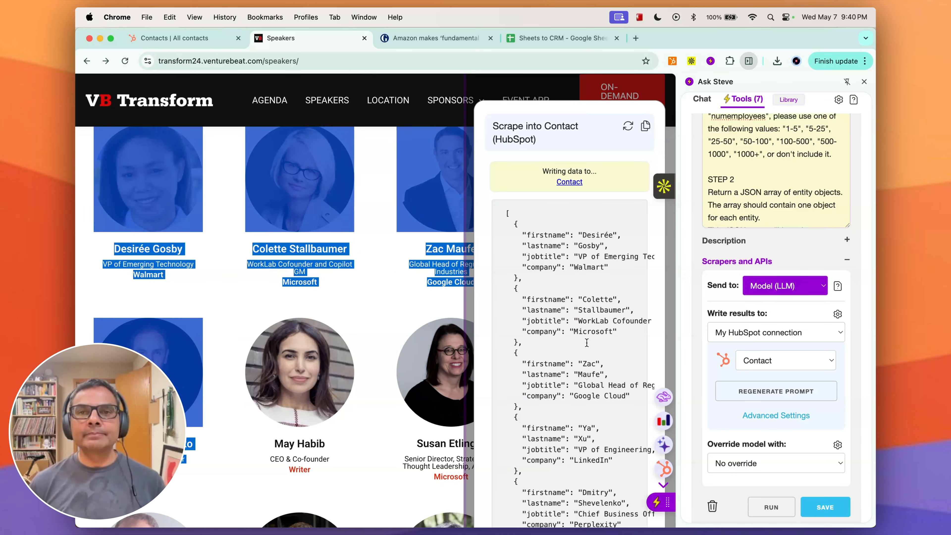
click(183, 39)
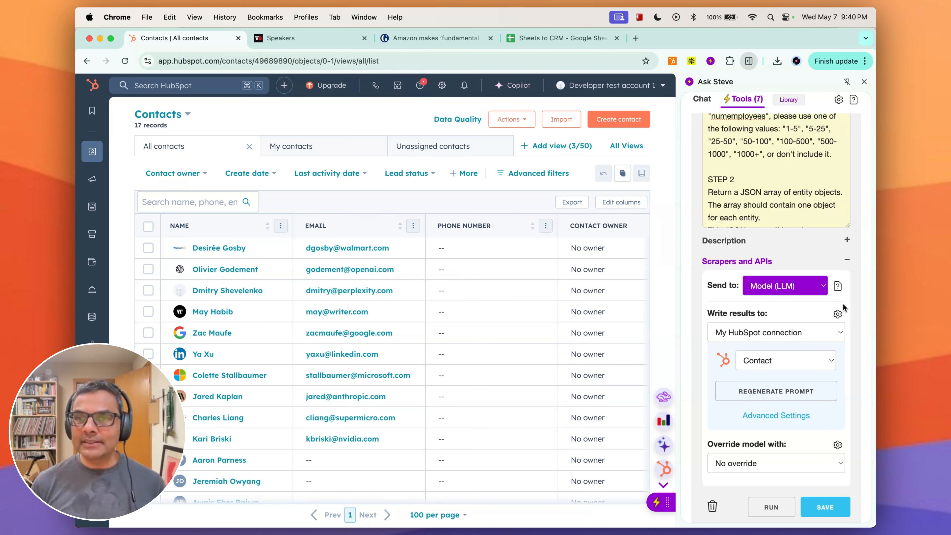
- Open the connections manager and review the services offered for a new connection and the existing HubSpot connection's settings, changing nothing
click(838, 315)
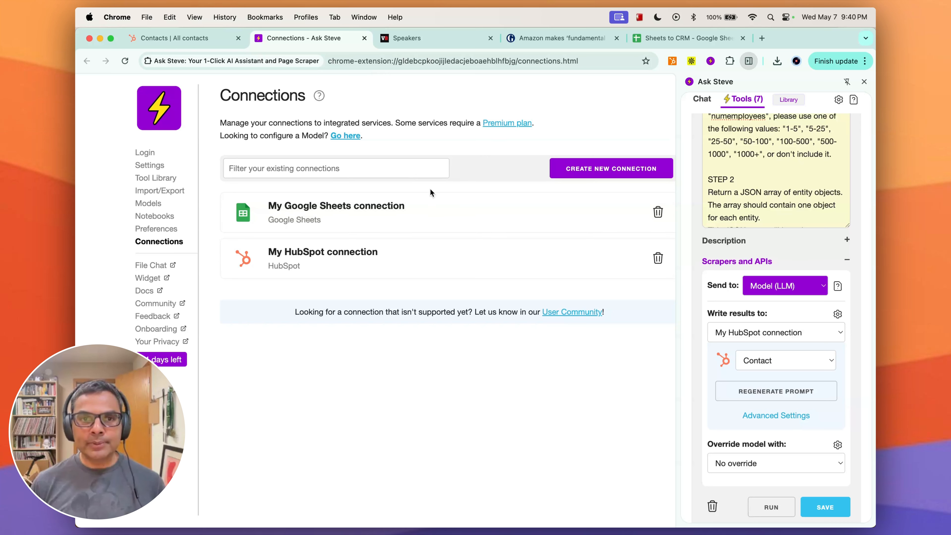
click(599, 176)
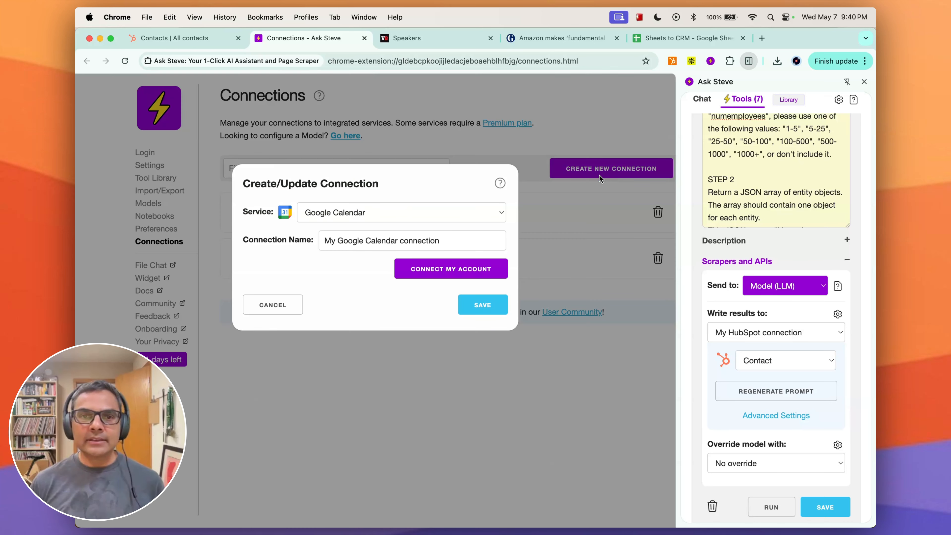
click(453, 219)
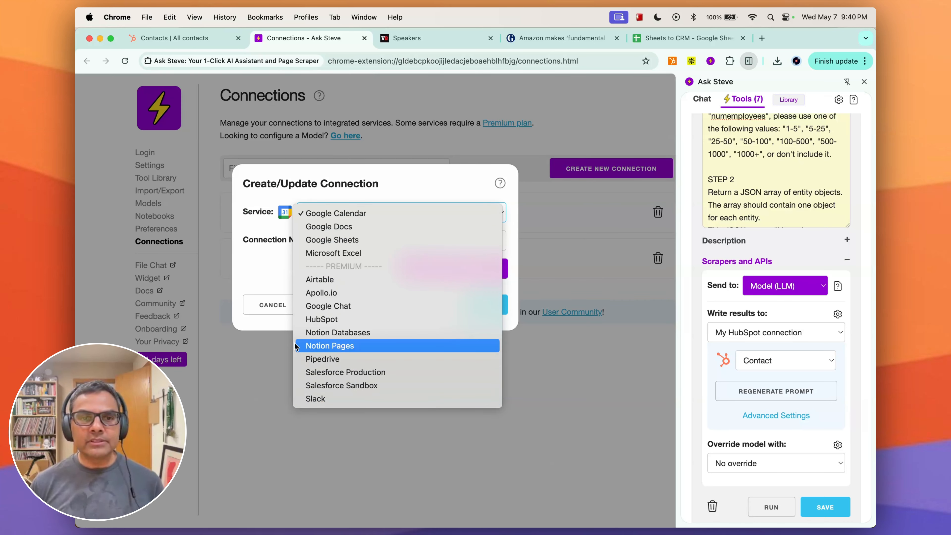
click(273, 347)
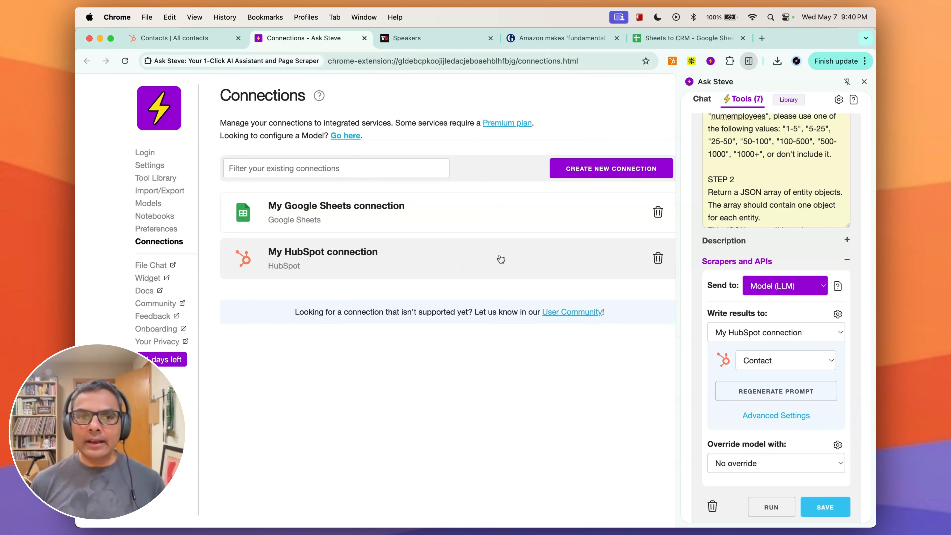
click(477, 261)
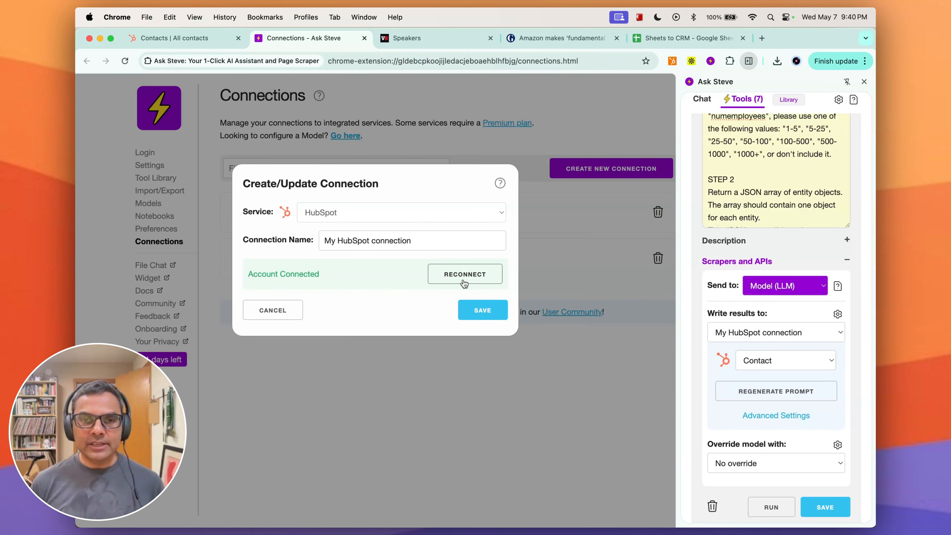
click(273, 317)
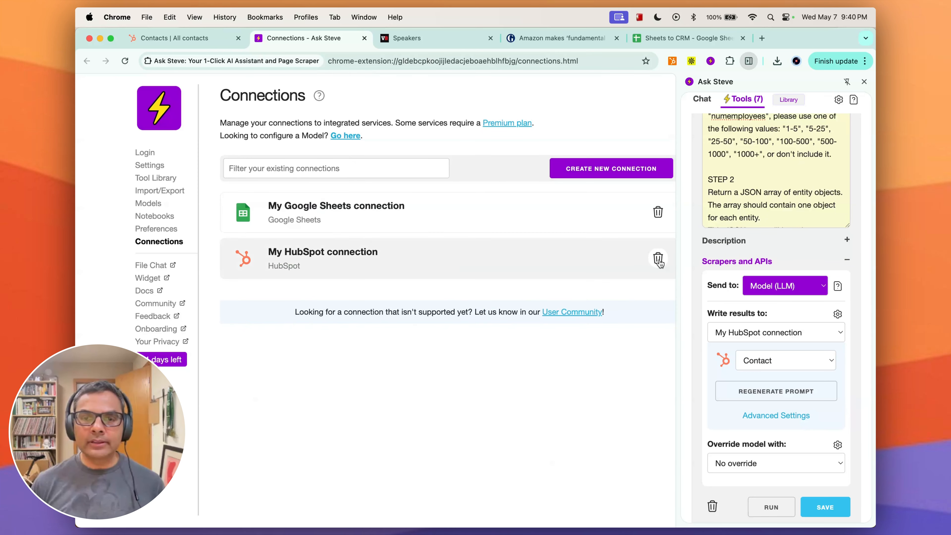